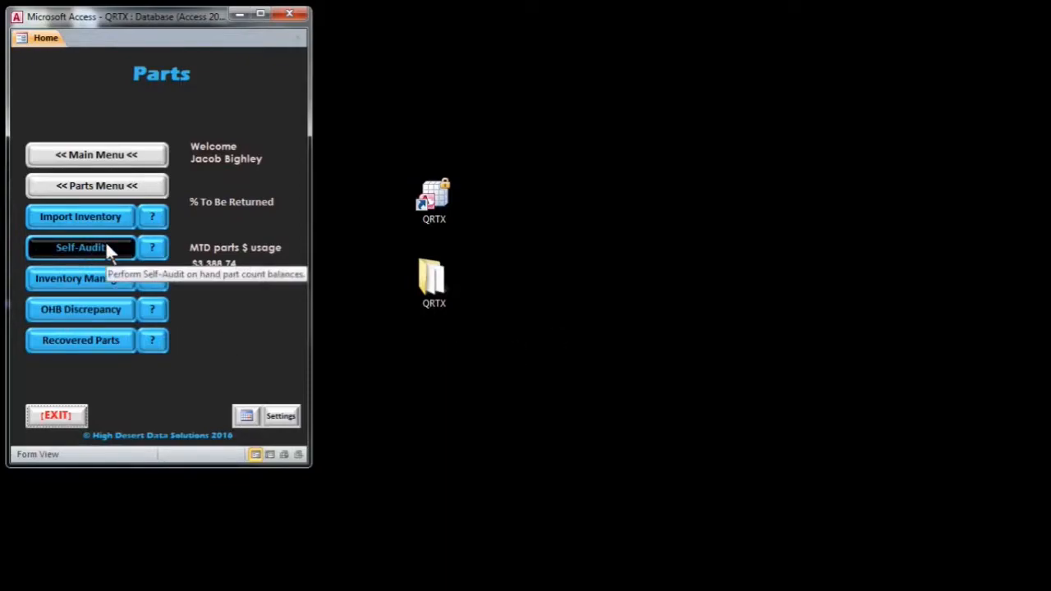
Check that the inventory.xlsx file is in the QRTX desktop folder, and close the folder
double_click(436, 279)
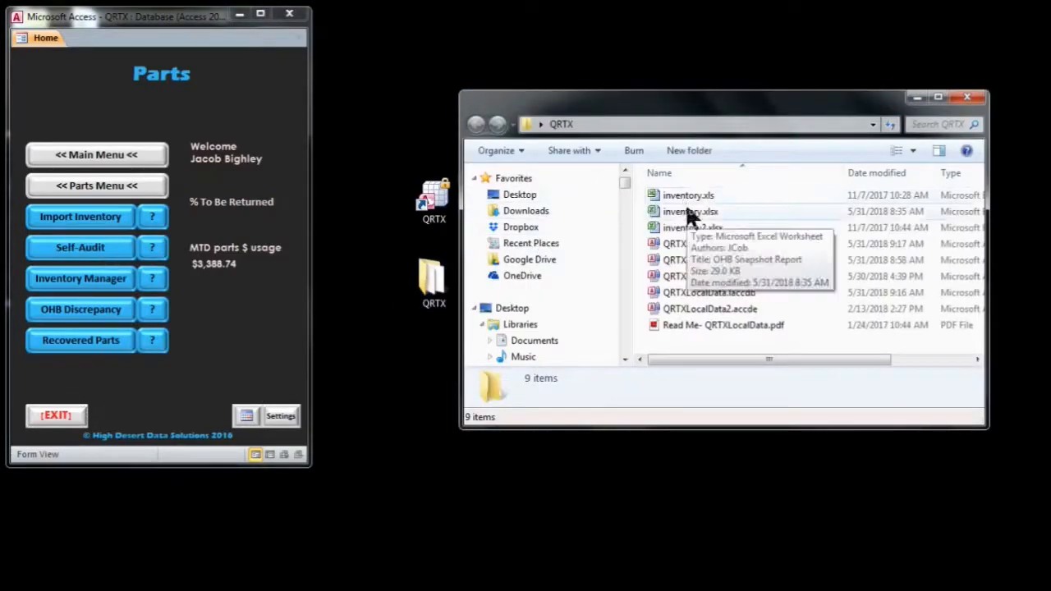
left_click(688, 212)
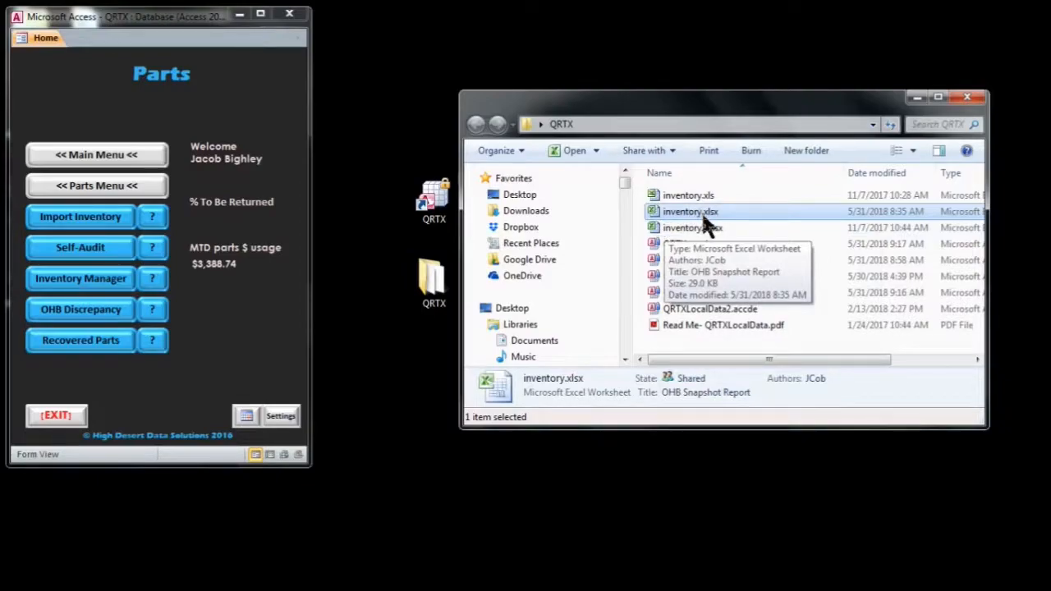
left_click(967, 97)
Go from the main menu to the inventory tools and read the Self-Audit instructions
left_click(133, 158)
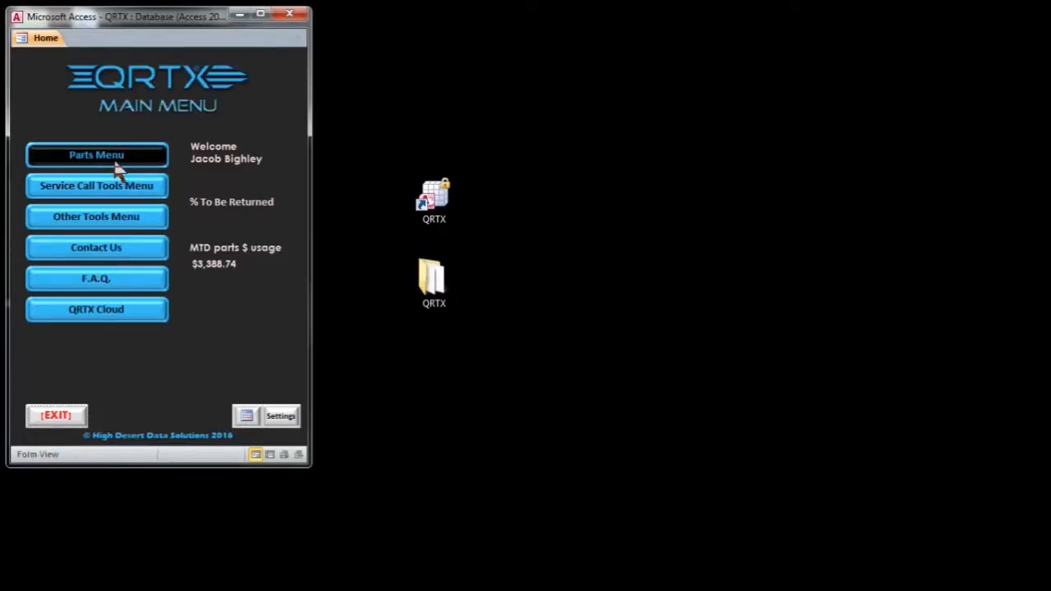
left_click(113, 164)
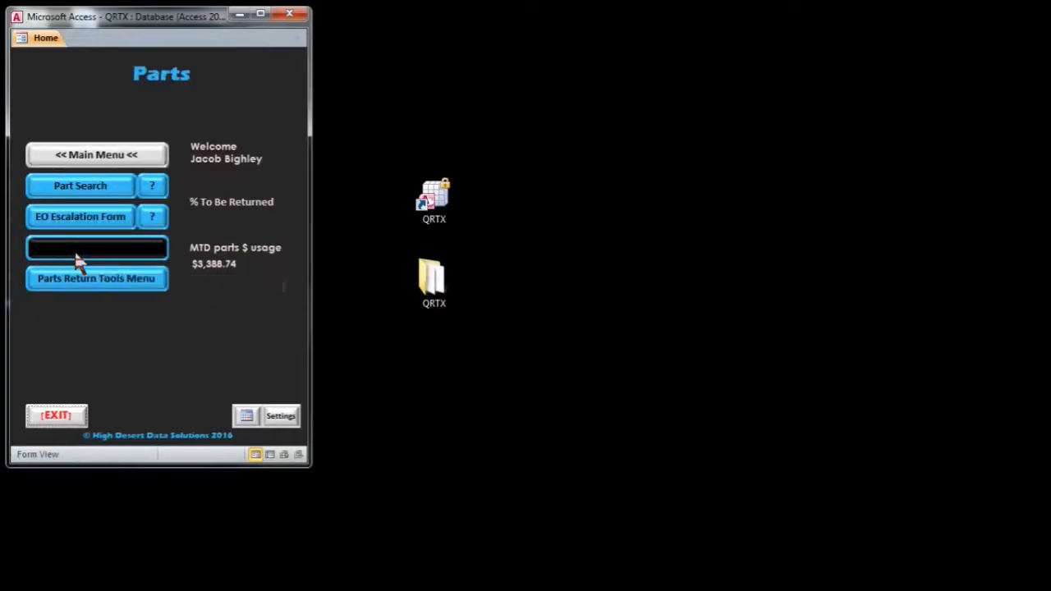
left_click(76, 259)
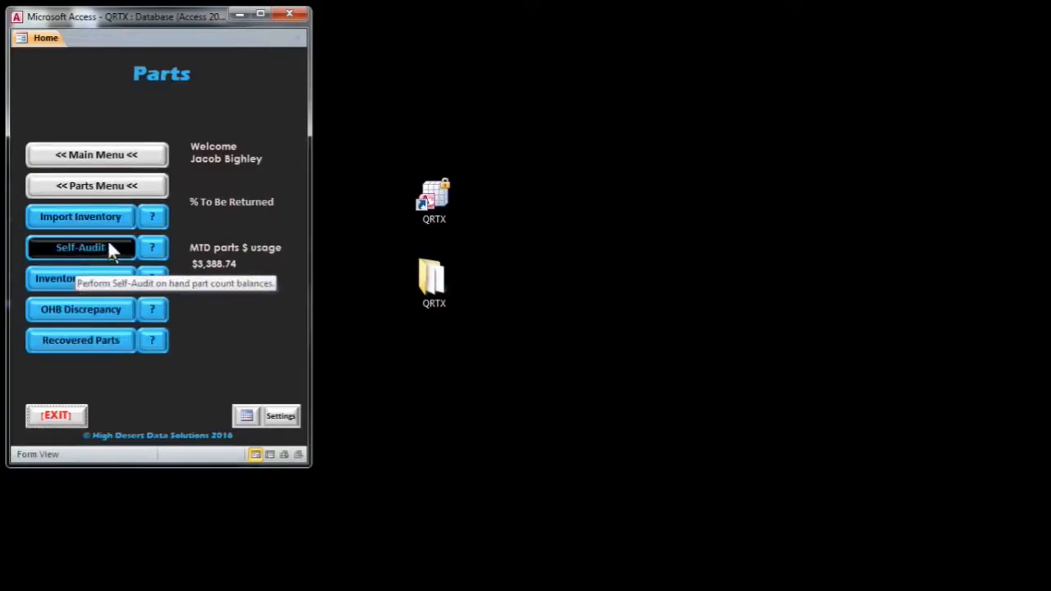
left_click(152, 248)
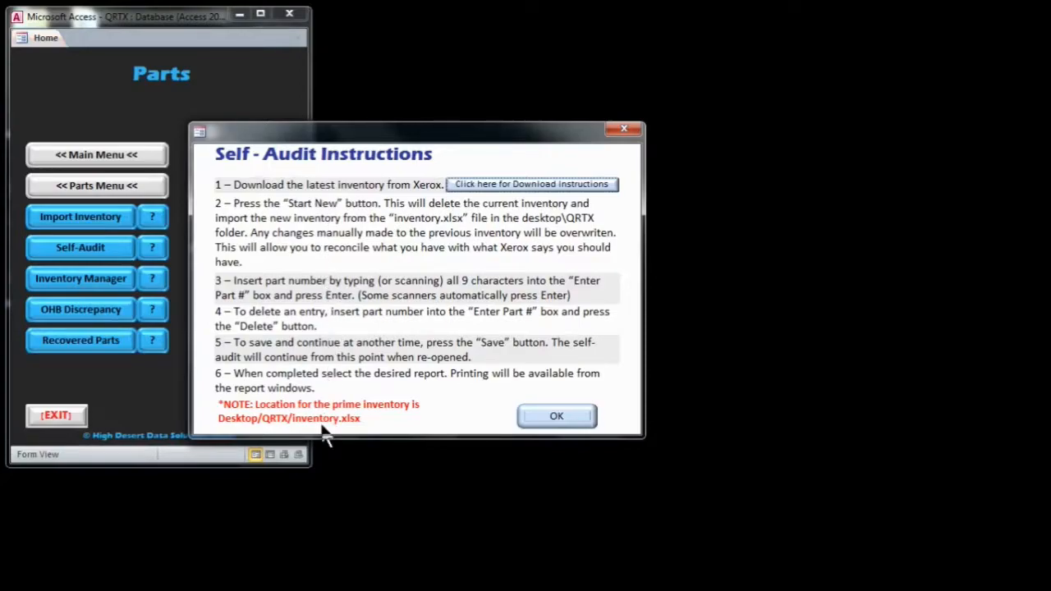
left_click(564, 425)
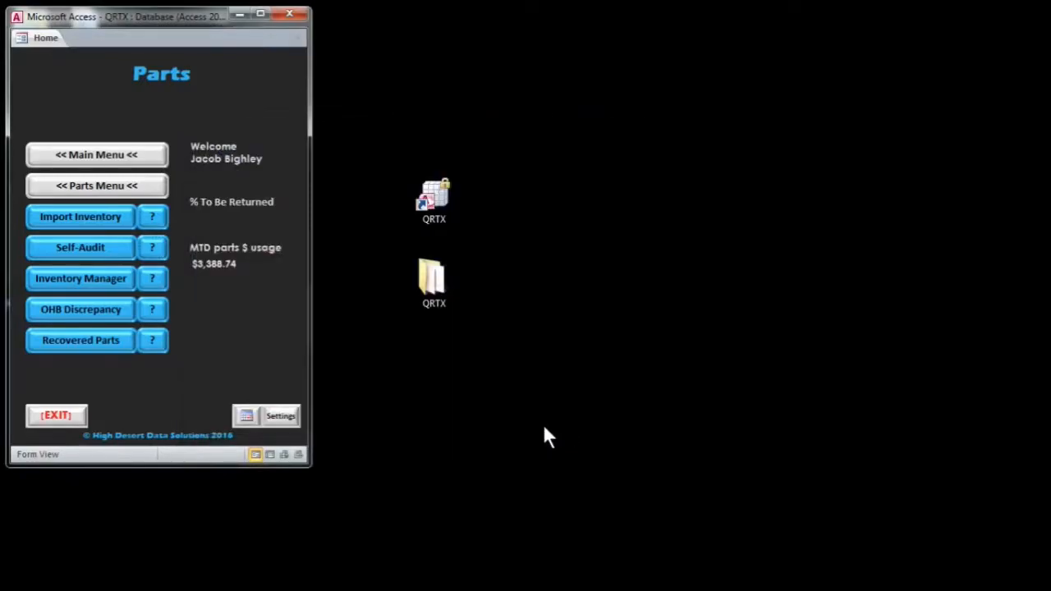
Open the Self-Audit form, check the entity of a newly started audit, and start the audit over
left_click(70, 244)
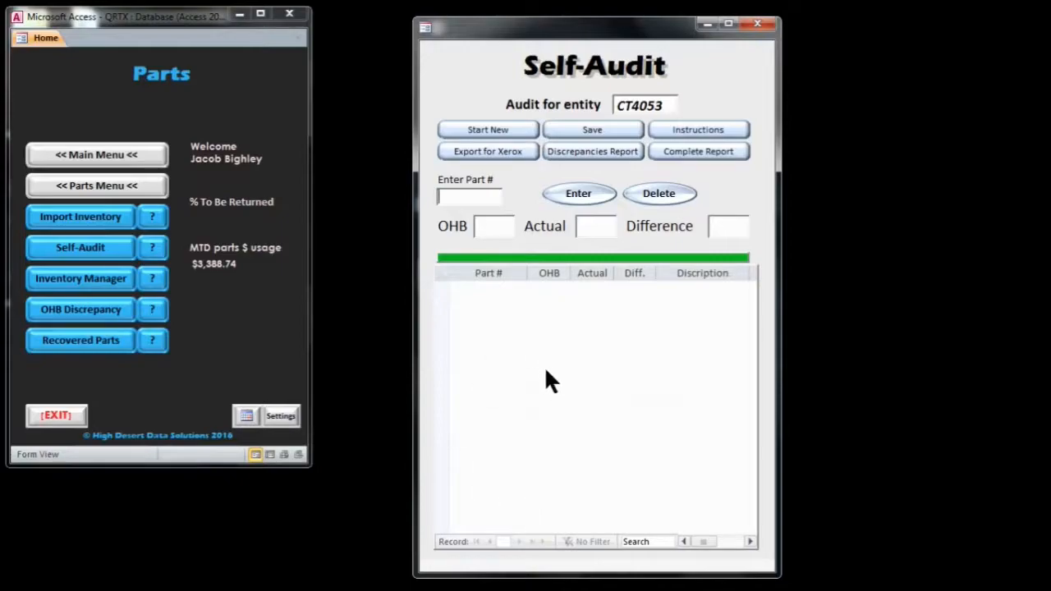
left_click(521, 131)
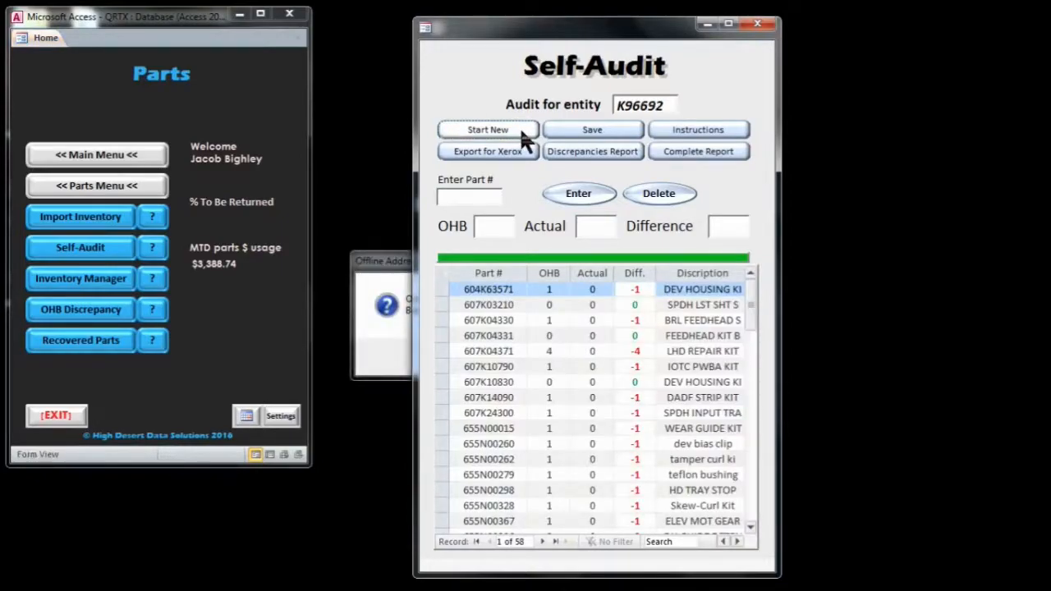
left_click(400, 276)
left_click(588, 357)
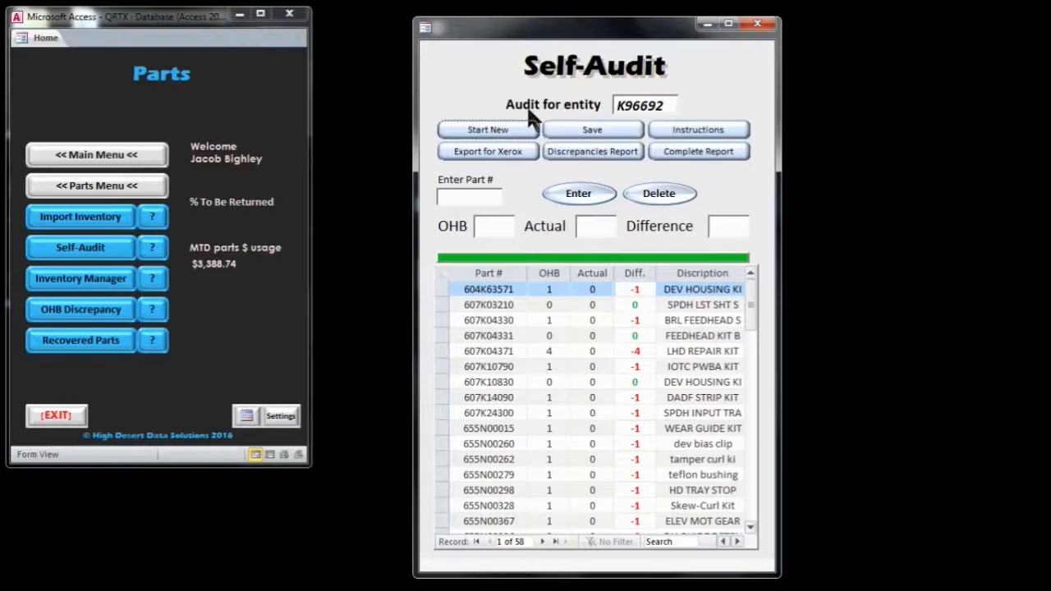
double_click(622, 109)
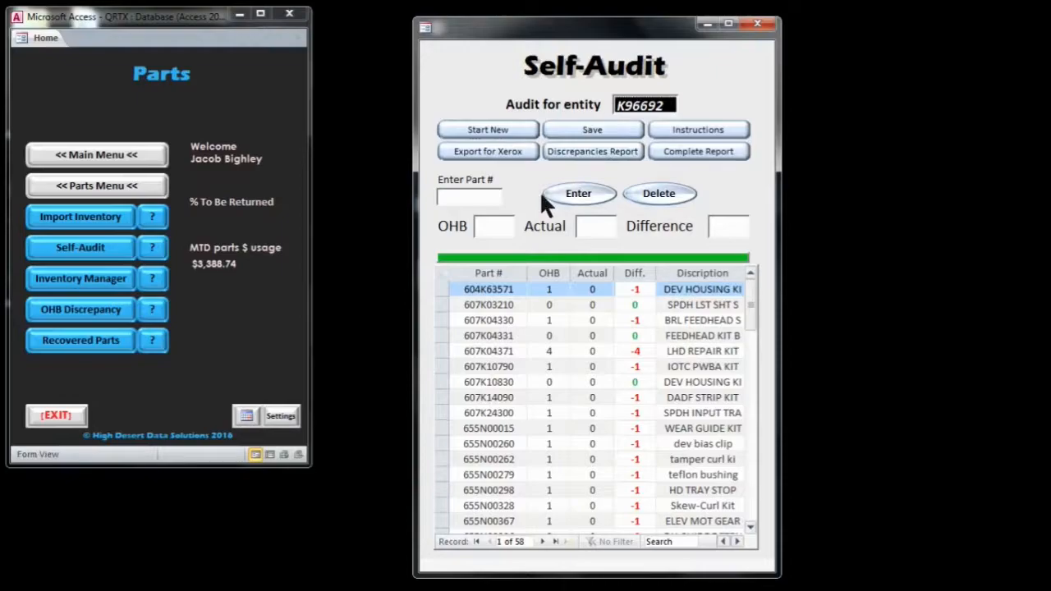
left_click(484, 134)
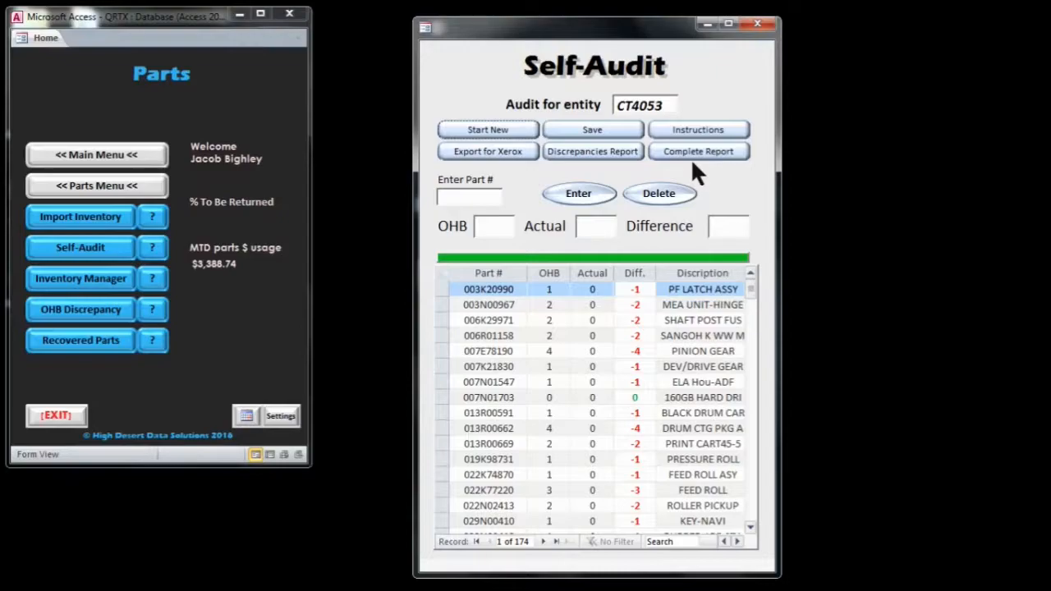
Leave the Self-Audit form and look up part 130K88190 in Part Search
left_click(757, 25)
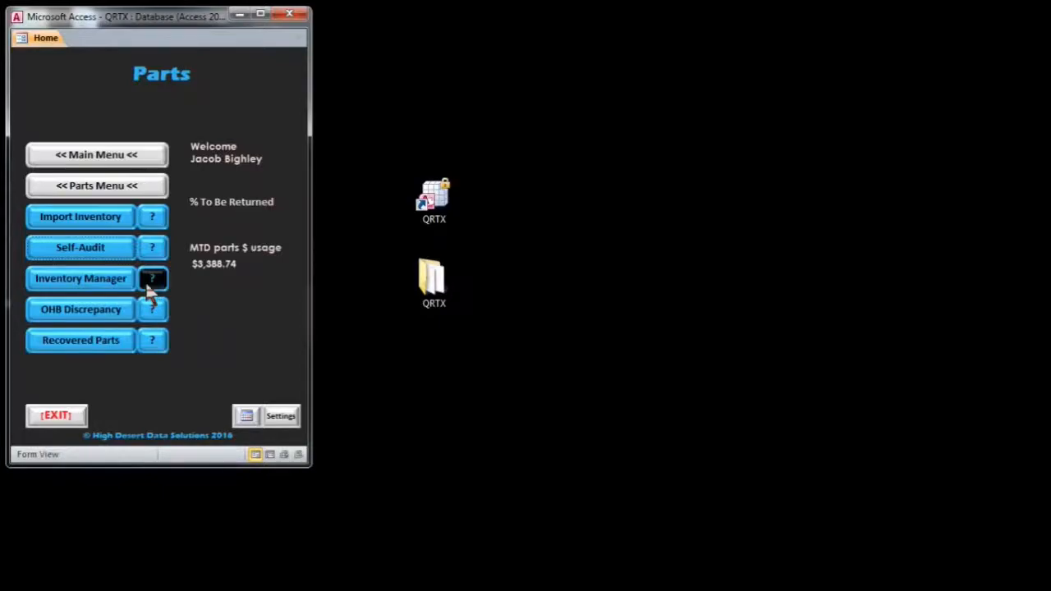
left_click(91, 194)
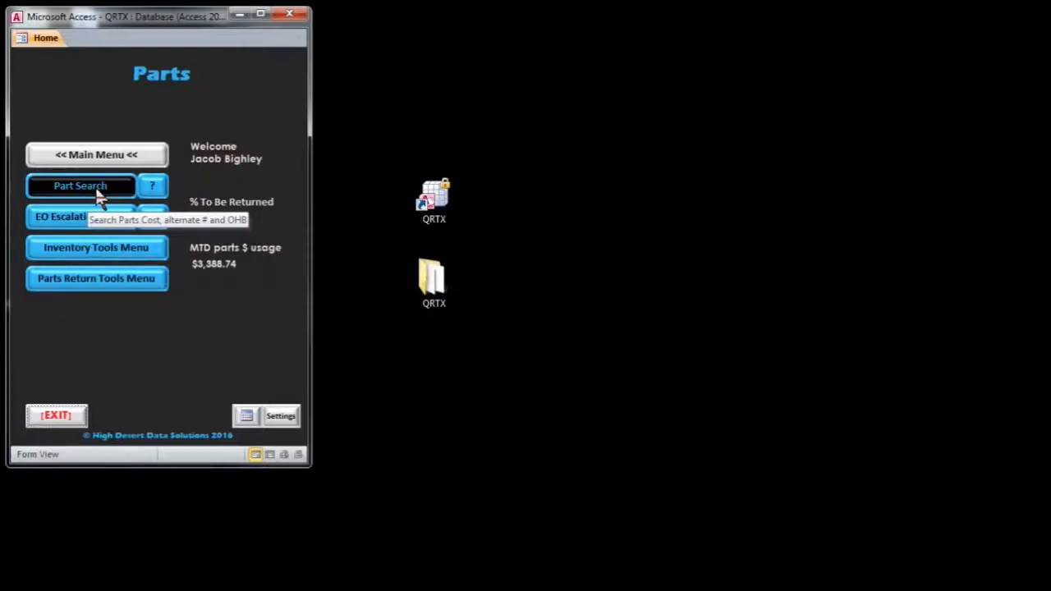
left_click(96, 187)
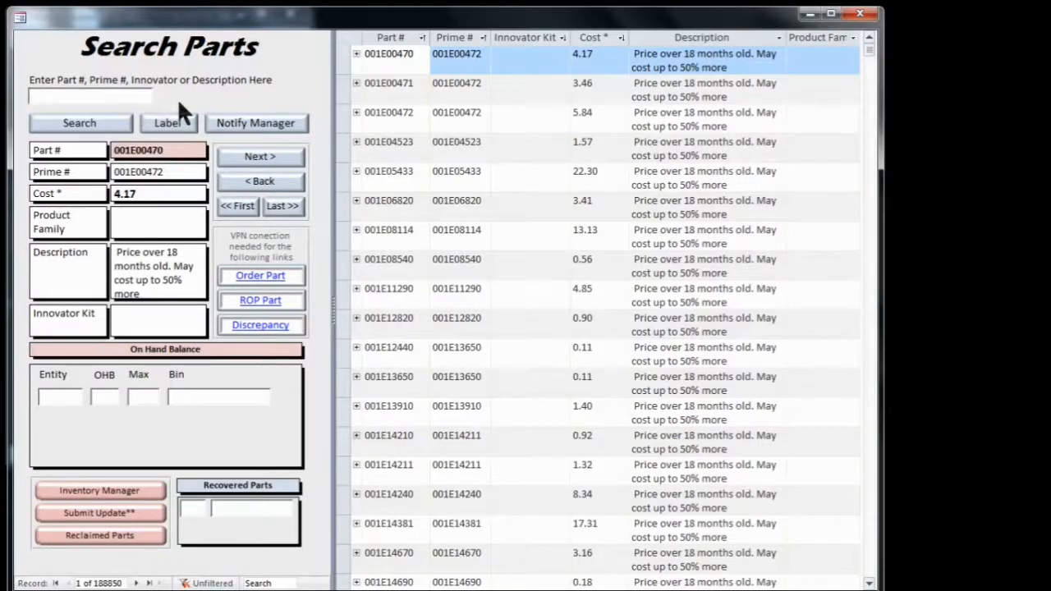
type("130K88190")
key("Return")
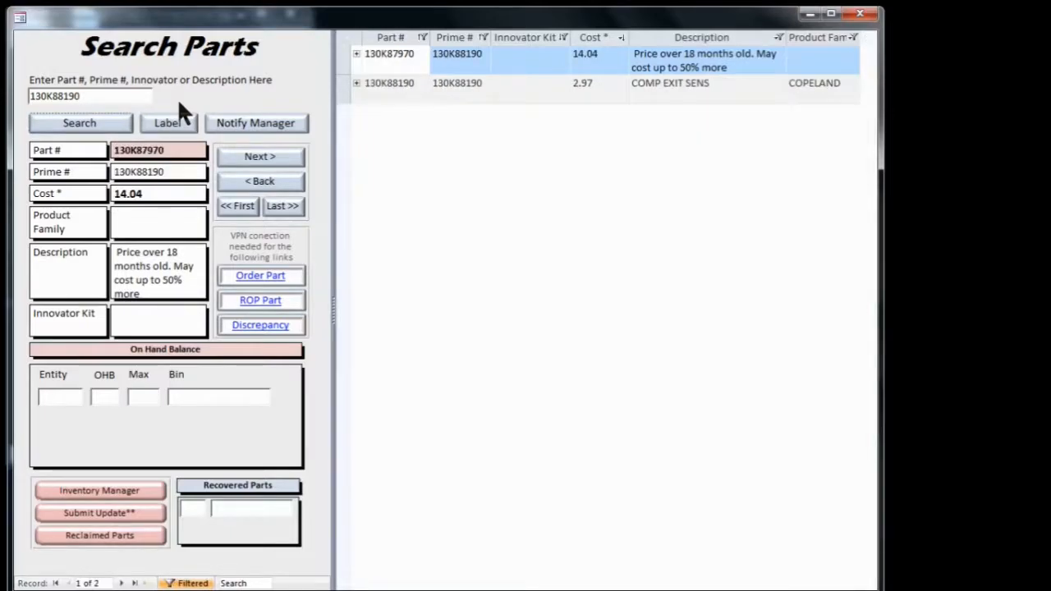
left_click(858, 17)
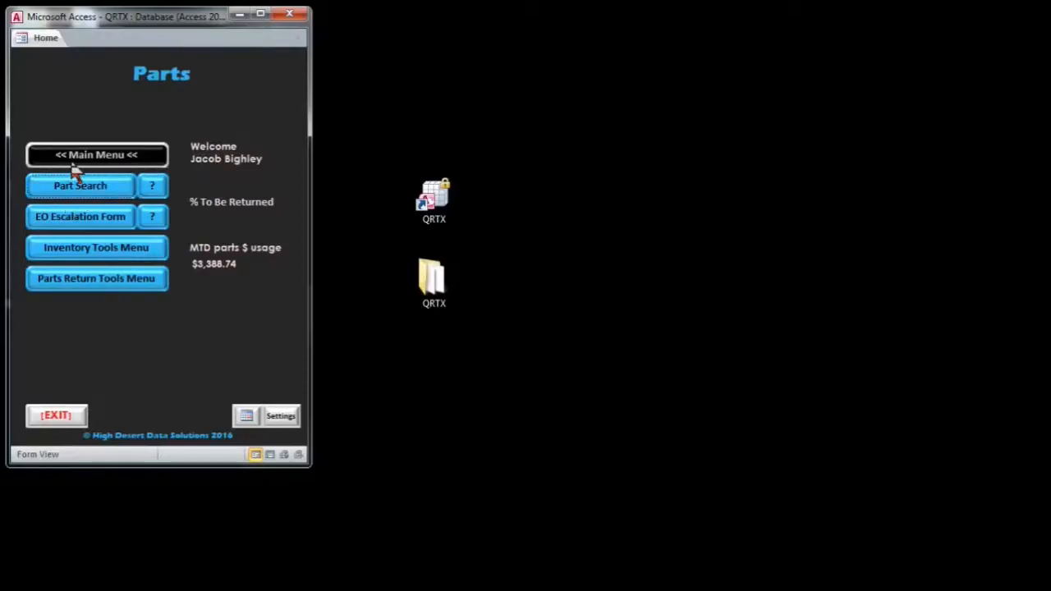
Return to the Self-Audit form from the inventory tools and start a new audit
left_click(63, 245)
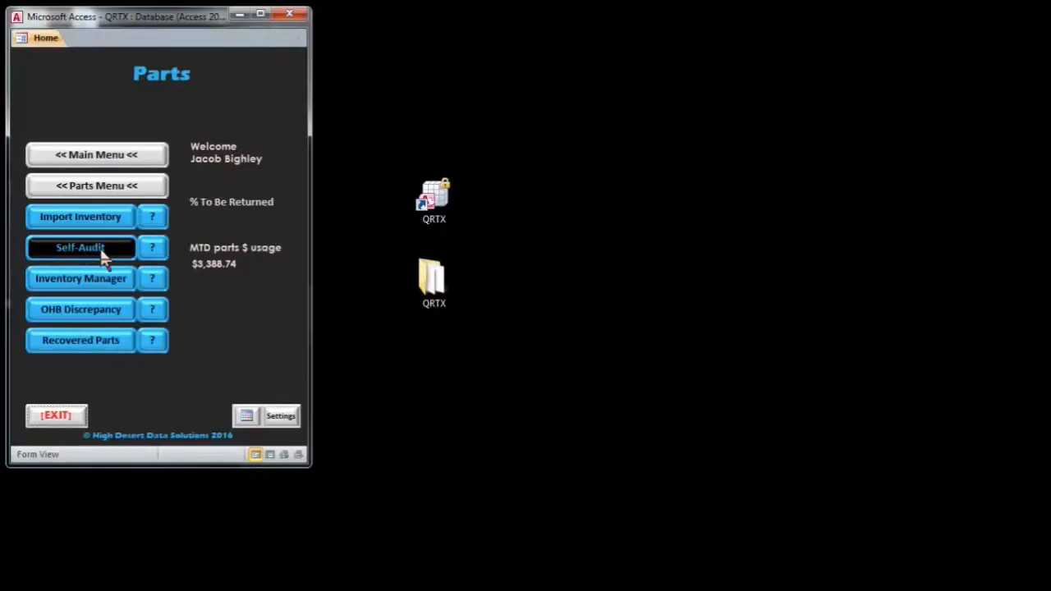
left_click(103, 257)
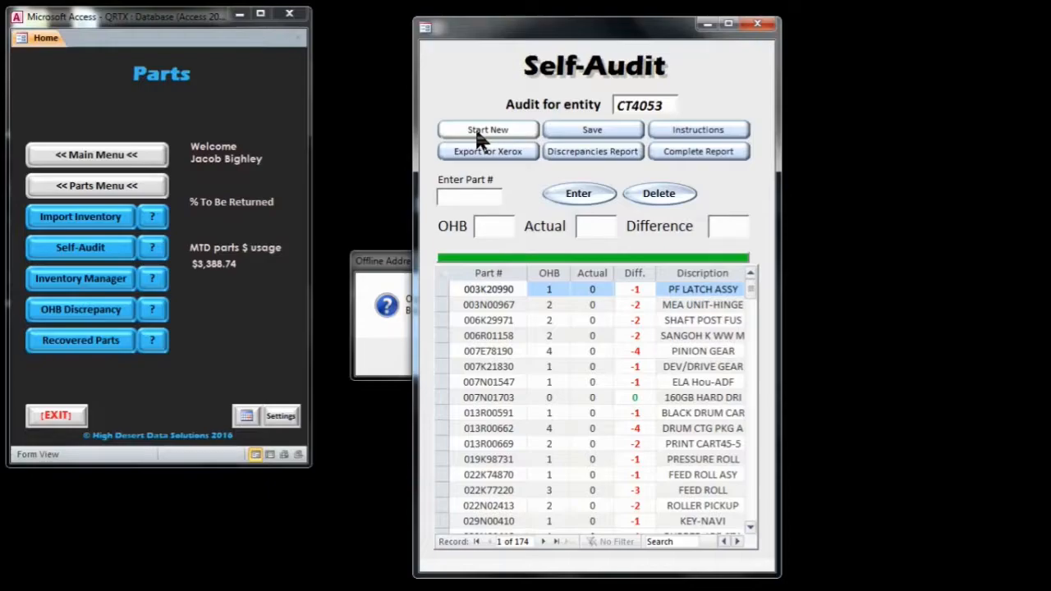
left_click(362, 341)
left_click(658, 353)
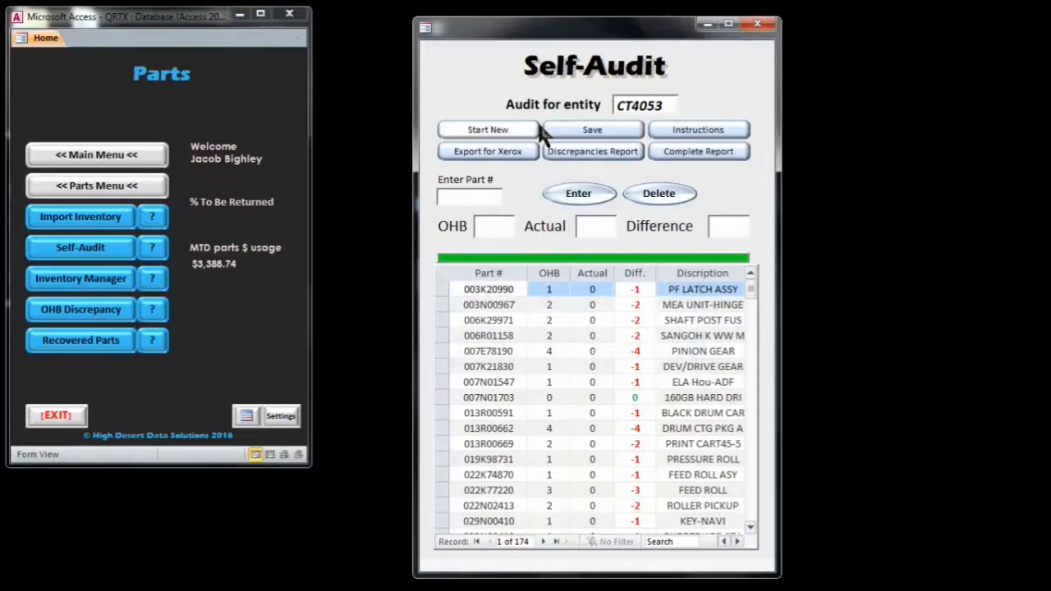
left_click(496, 130)
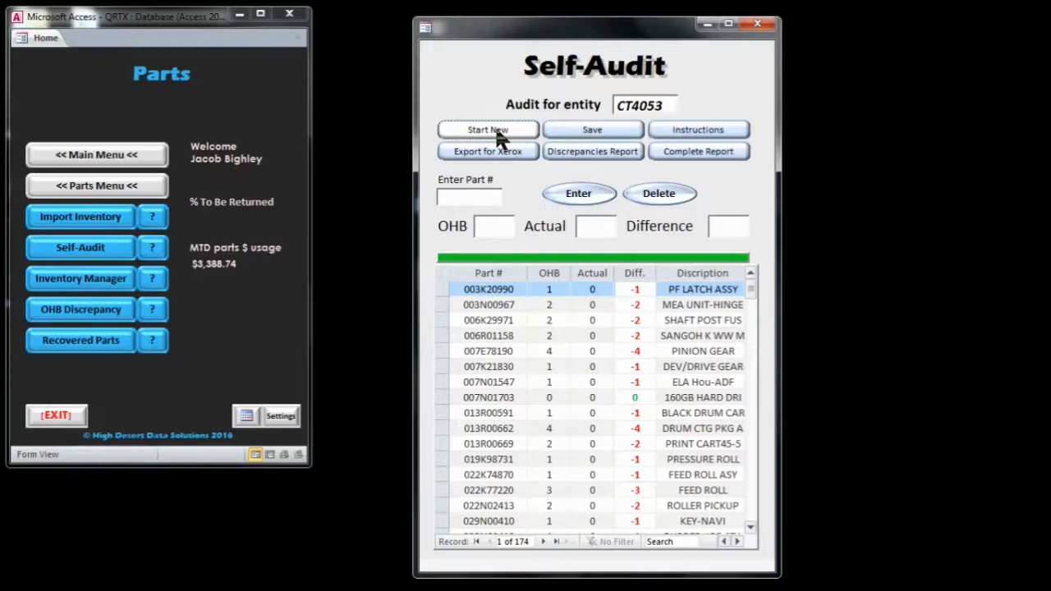
left_click(496, 130)
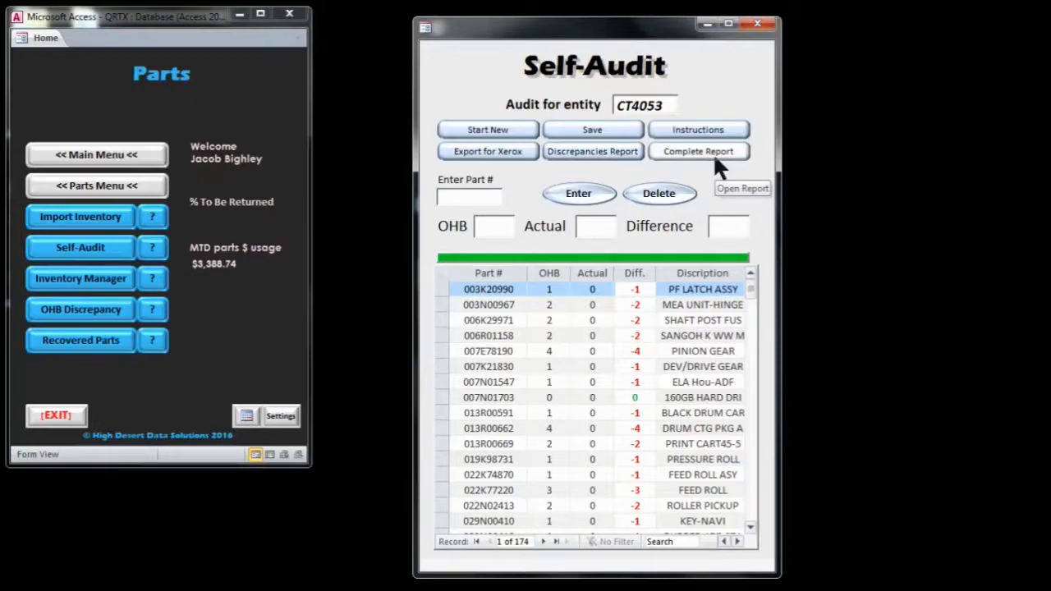
Count part 607K02110 once in the audit and check its actual count and difference
type("607K02110")
key("Return")
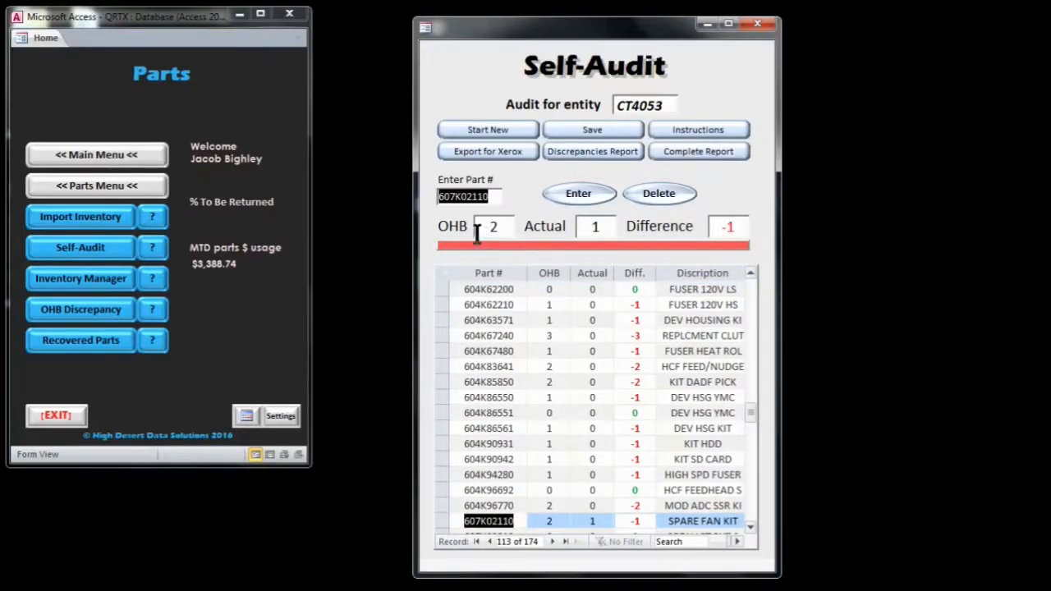
mouse_move(465, 239)
left_click_drag(586, 227, 608, 227)
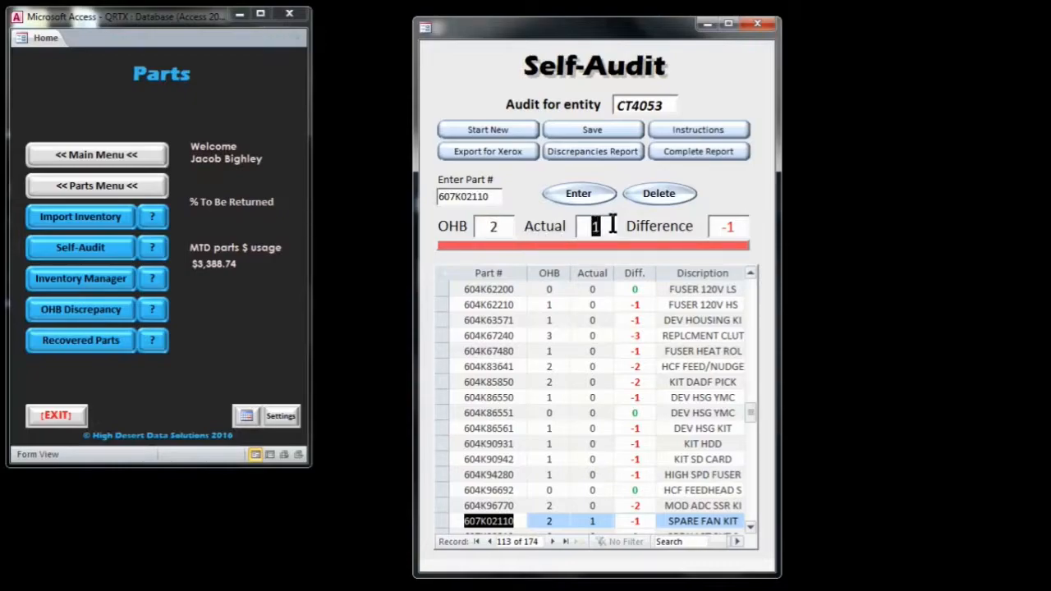
left_click_drag(711, 227, 748, 223)
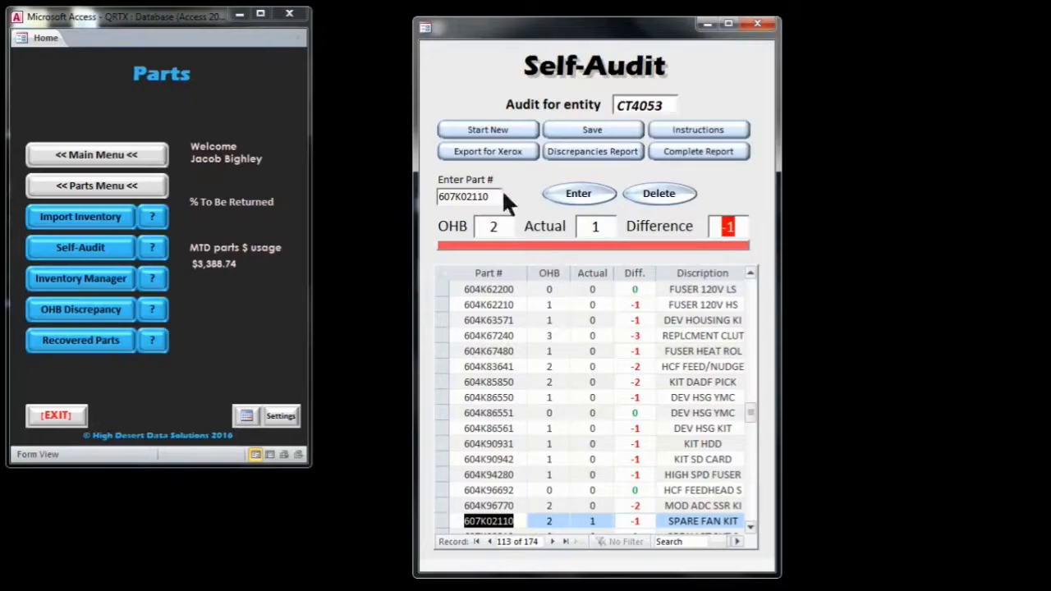
Count a second 607K02110 and compare its OHB, actual and difference values
left_click_drag(489, 198, 449, 176)
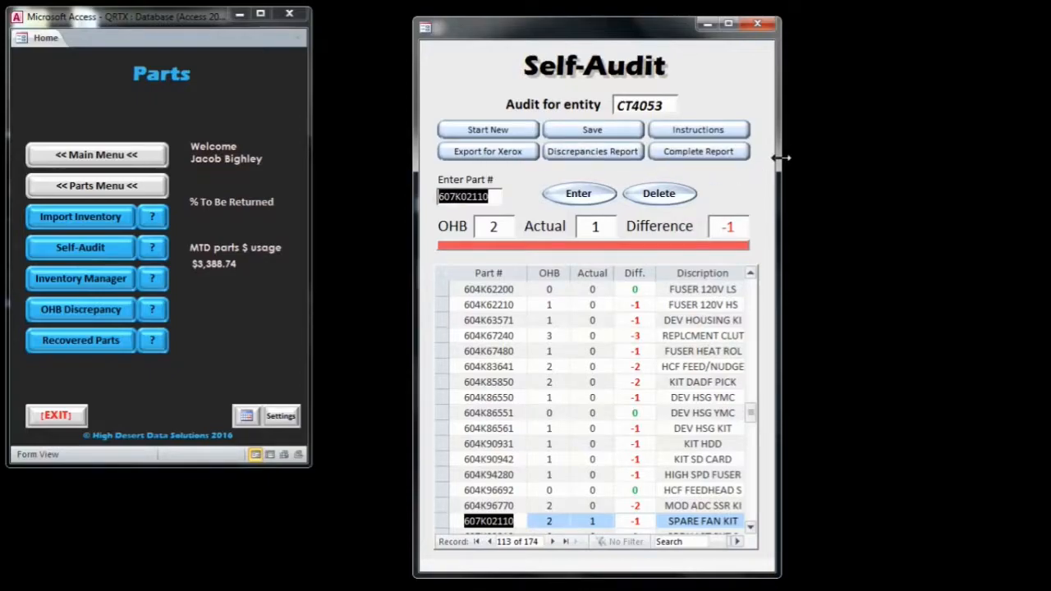
key("Return")
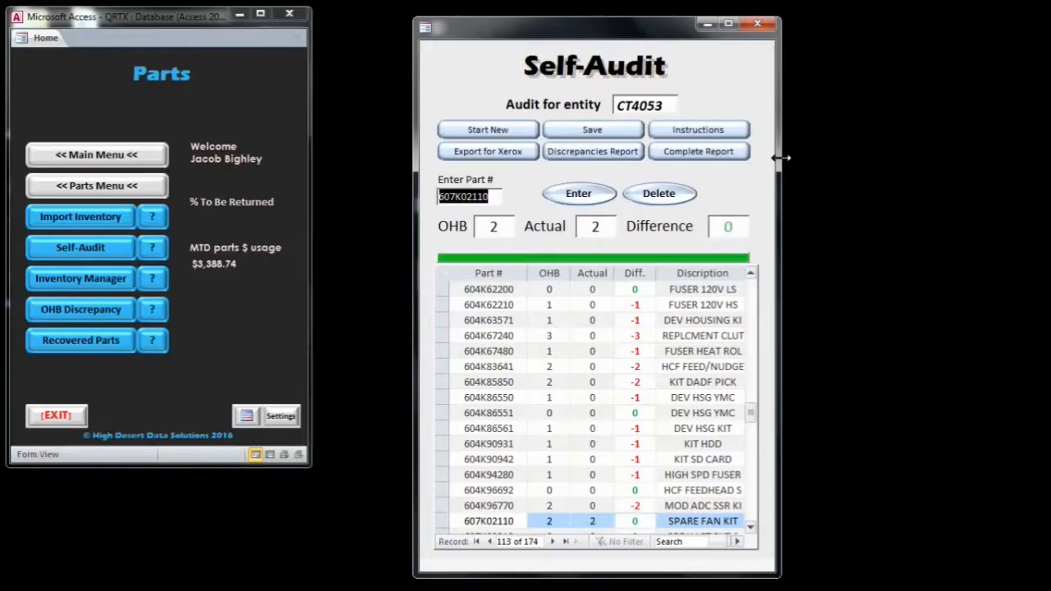
double_click(483, 227)
double_click(594, 228)
double_click(728, 227)
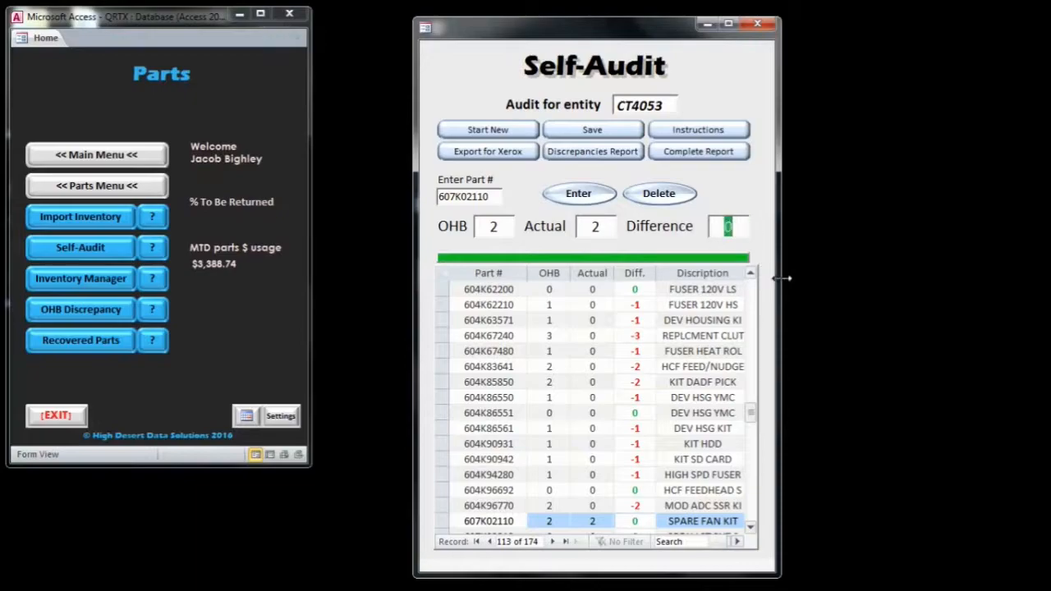
Enter part 110E20190 twice in the audit and delete one of its counts
left_click(457, 180)
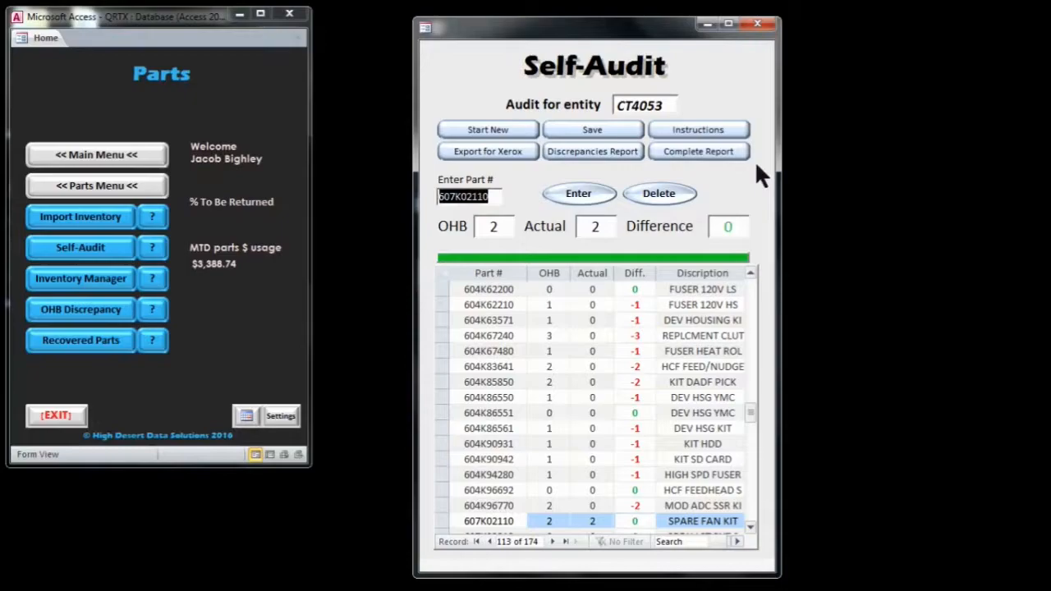
type("110E20190")
key("Return")
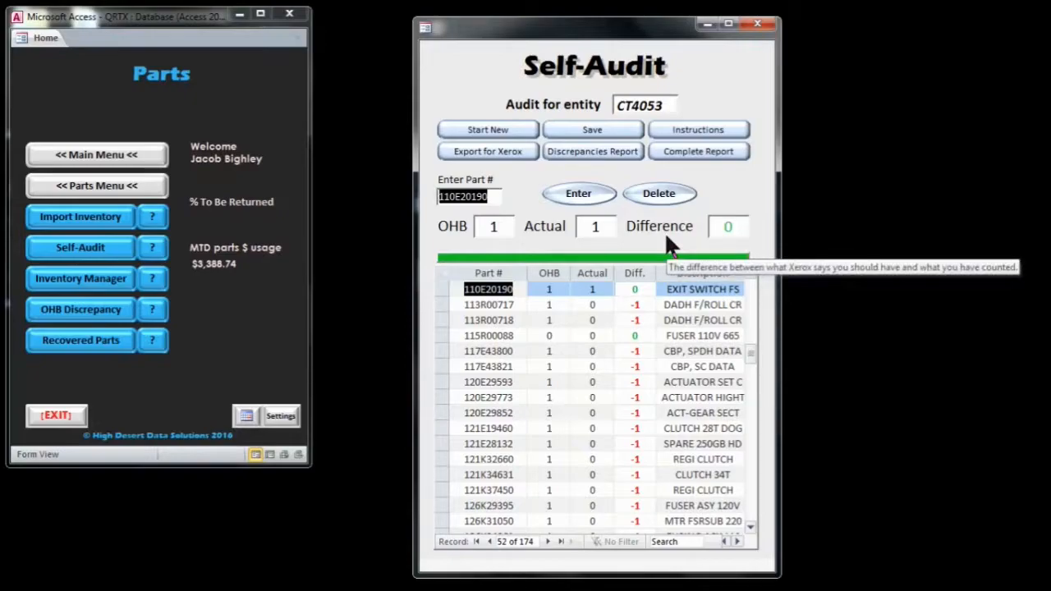
key("Return")
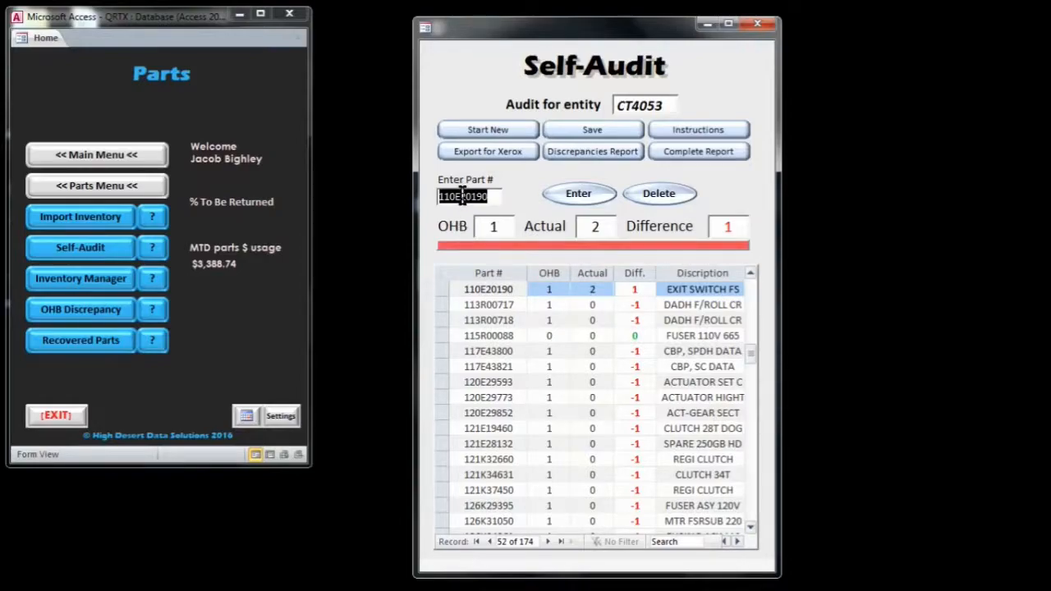
left_click(647, 197)
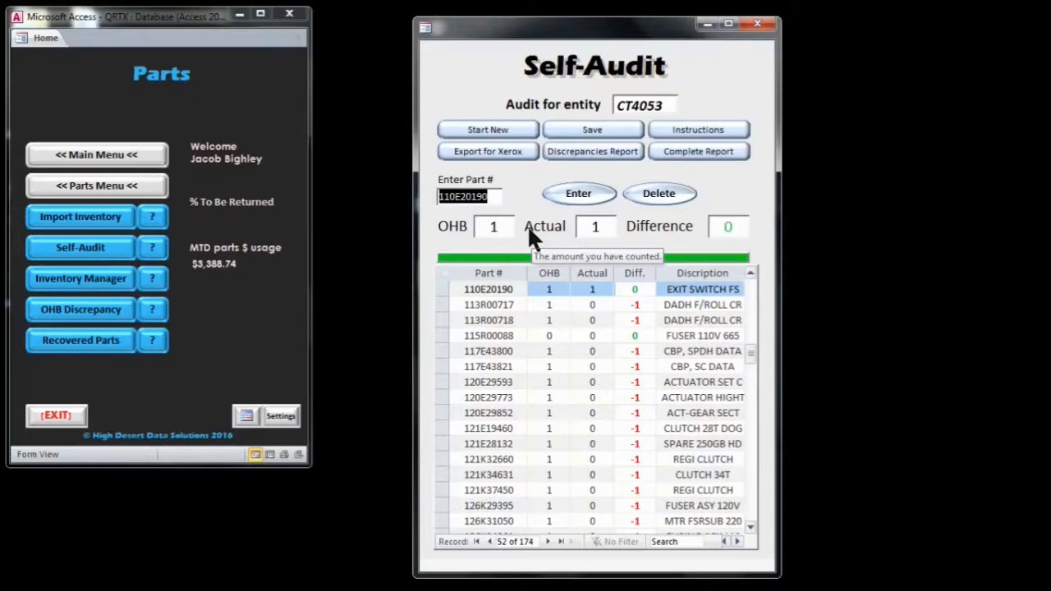
Enter the unlisted part 130K88190, accept adding it to the inventory, and select the OHB value in its row
type("130K88190")
key("Return")
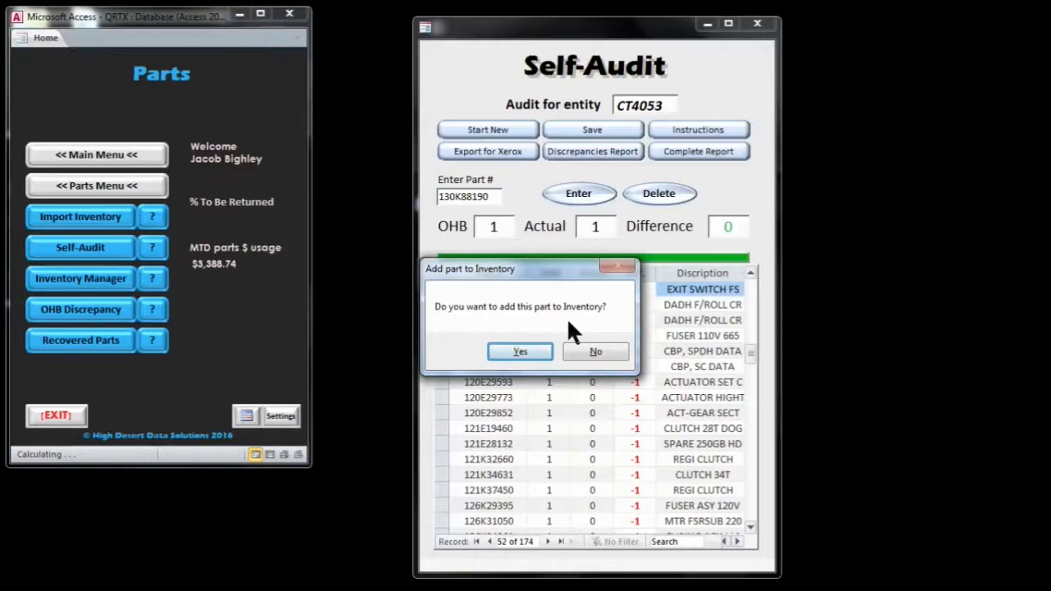
left_click(520, 350)
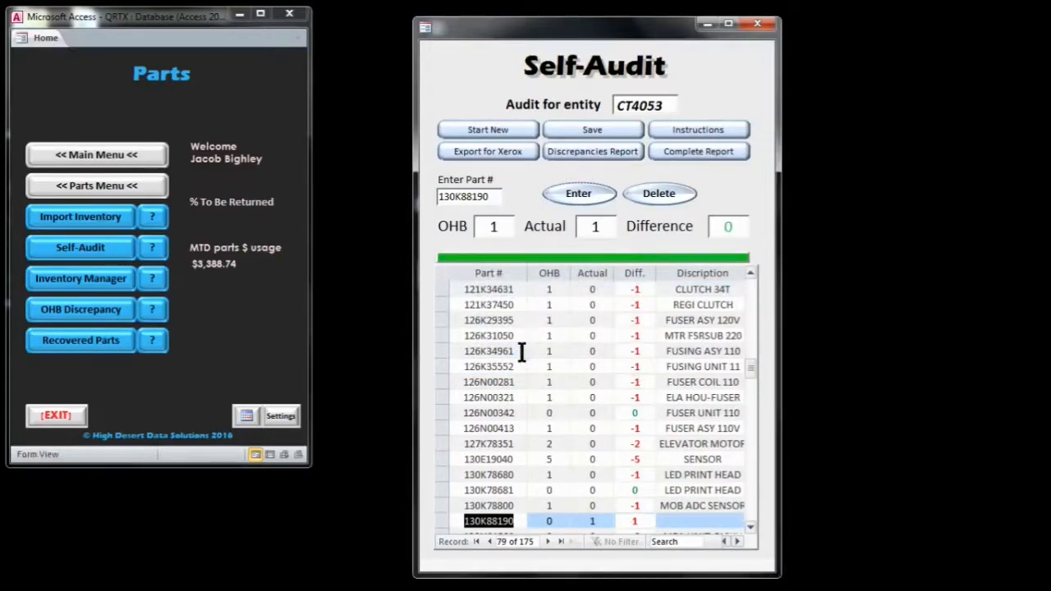
left_click(549, 520)
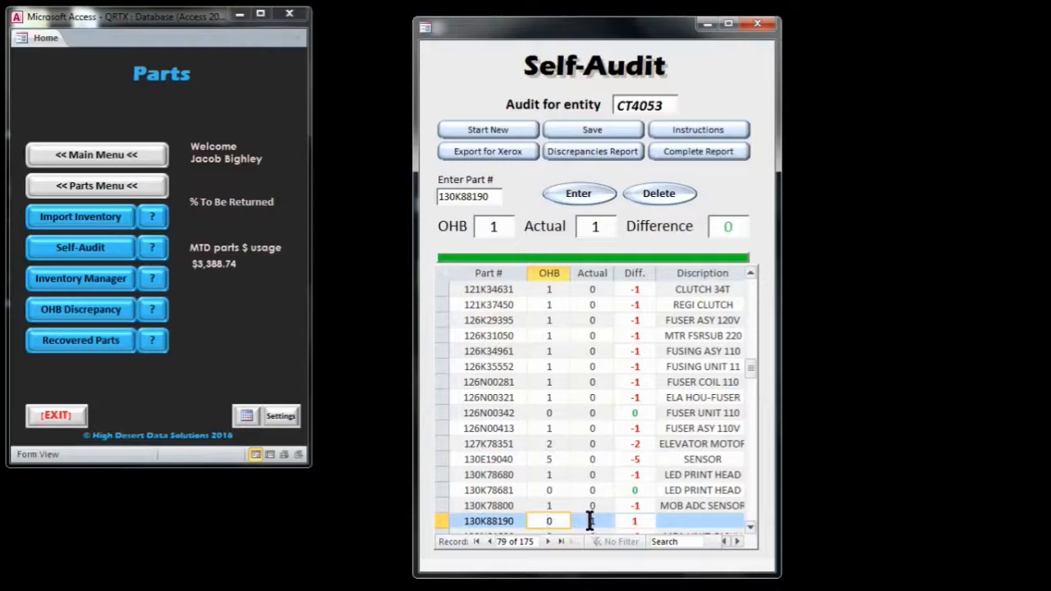
Check the actual count and difference in the 130K88190 row
left_click(588, 521)
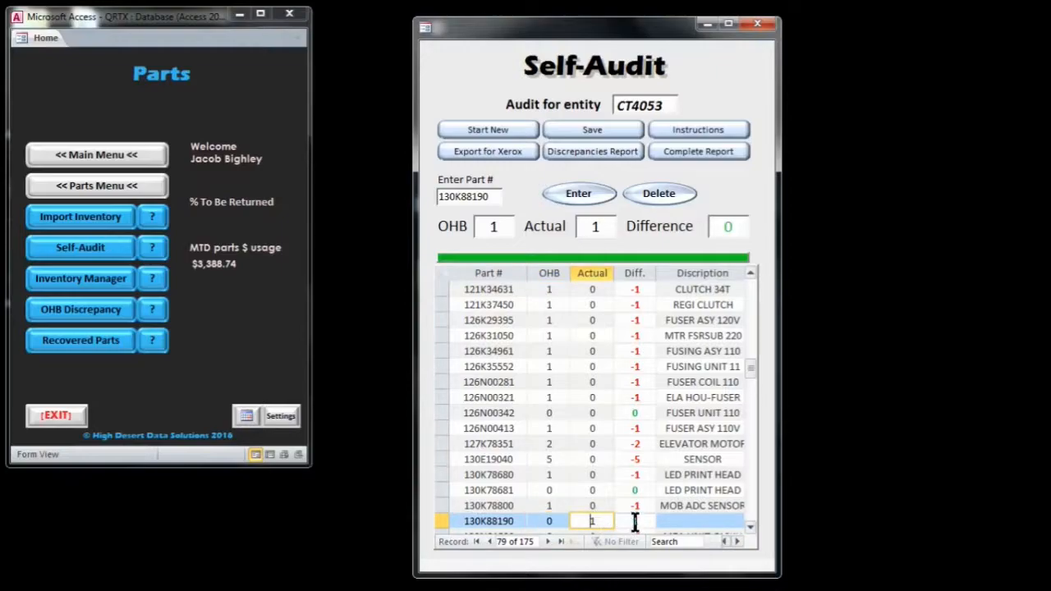
left_click(633, 521)
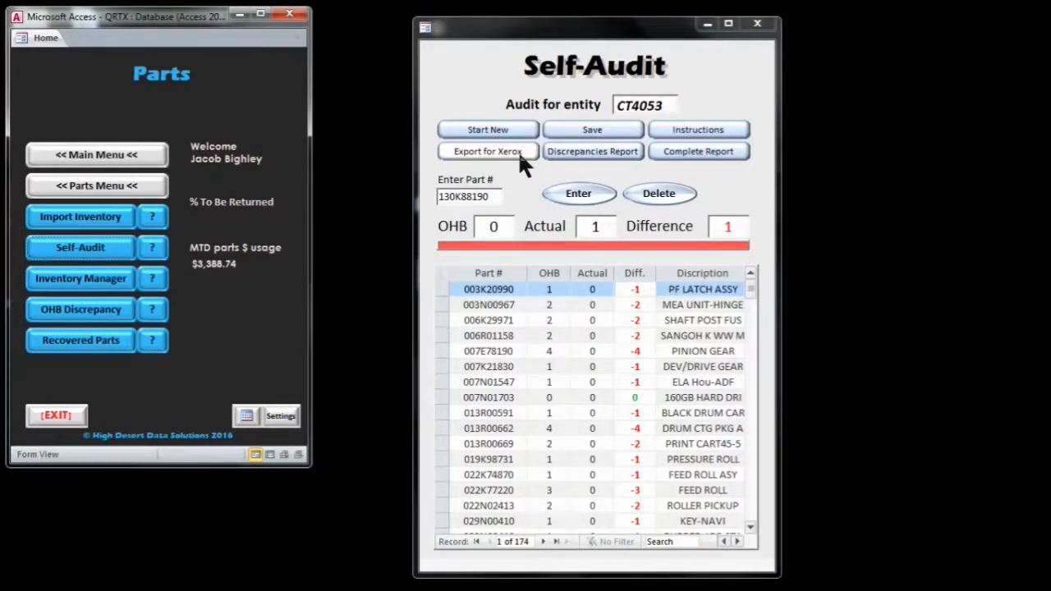
Enter unlisted part 130K88190 in the audit, declining to add it to Inventory and accepting to add it to Found Parts
left_click(473, 185)
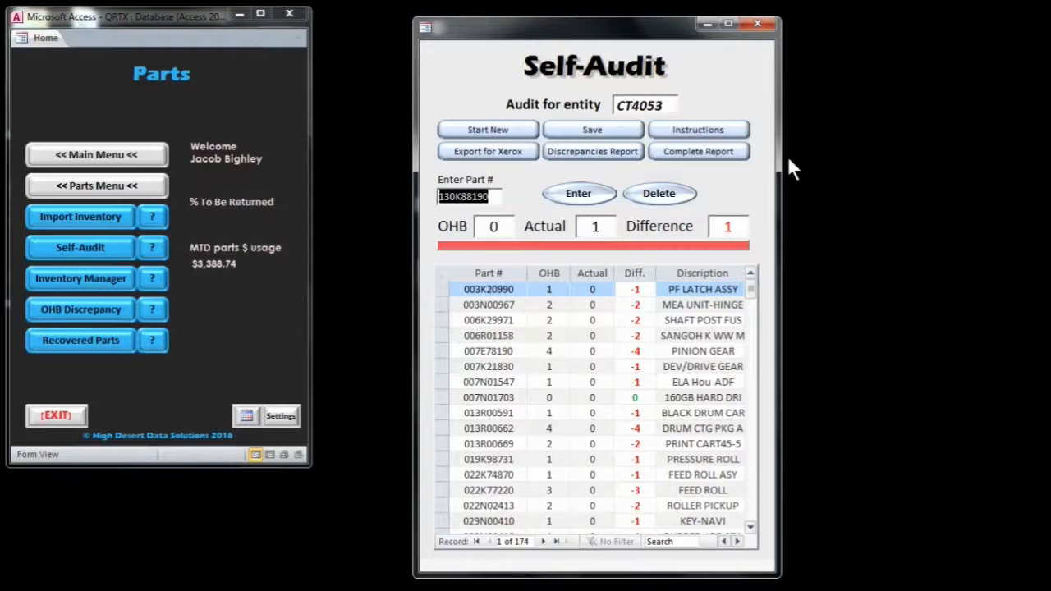
key("Return")
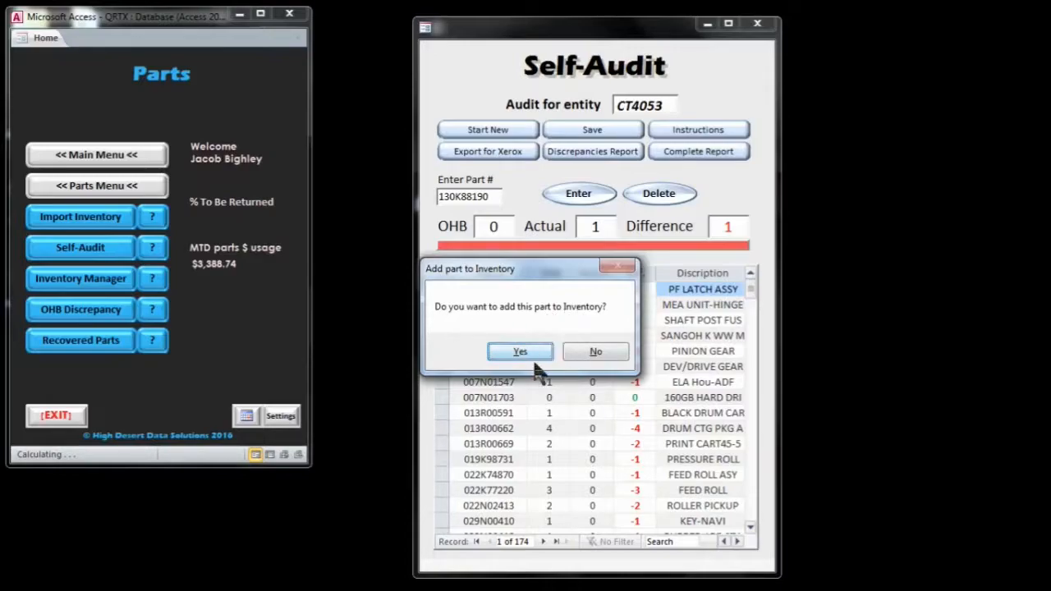
left_click(588, 350)
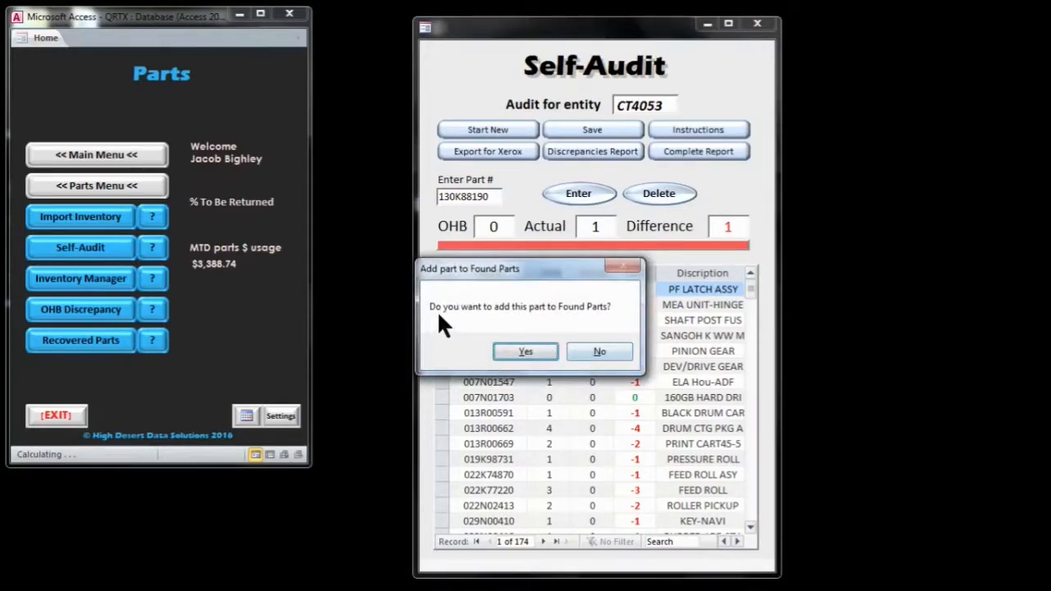
left_click(526, 351)
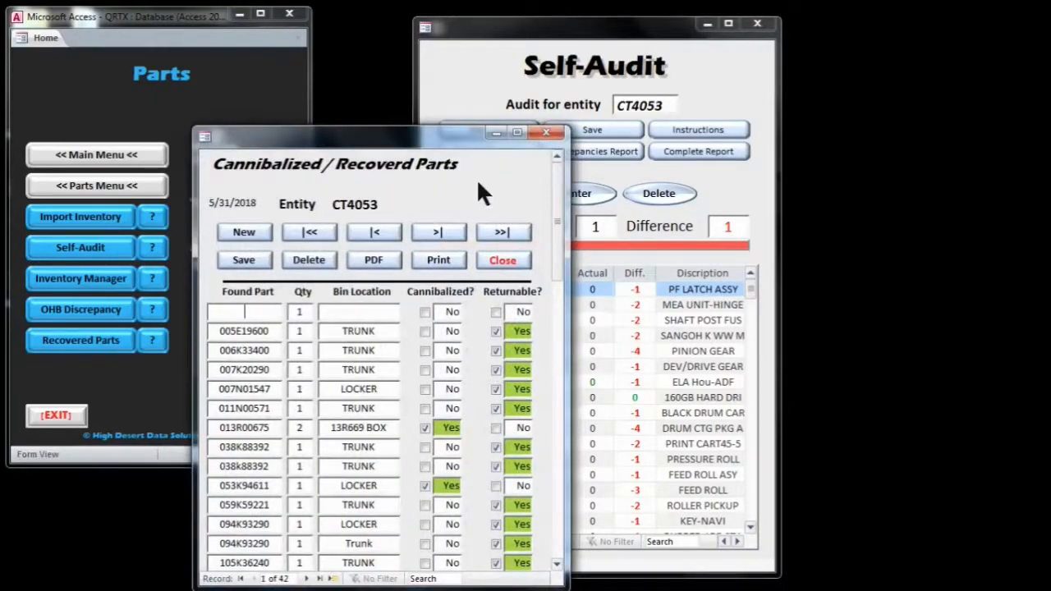
Record found part 130K88190 in bin location TRUNK as cannibalized, and save and close the recovered parts form
left_click_drag(406, 134, 393, 36)
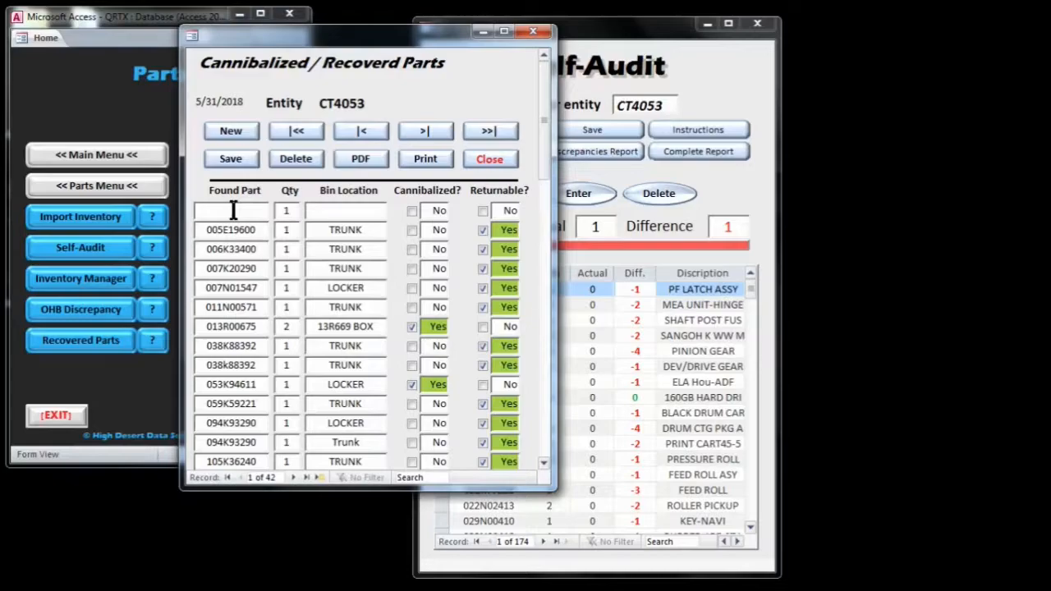
type("130K88190")
key("Return")
left_click(349, 212)
type("tr")
key("BackSpace")
key("BackSpace")
key("Caps_Lock")
type("TRUNK")
left_click(412, 211)
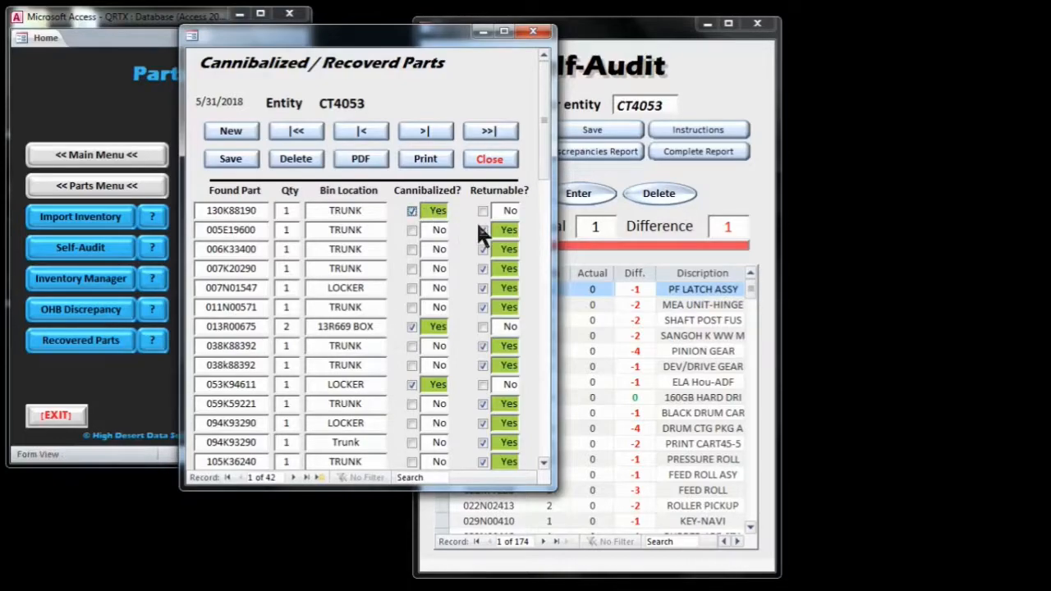
left_click(248, 163)
left_click(490, 160)
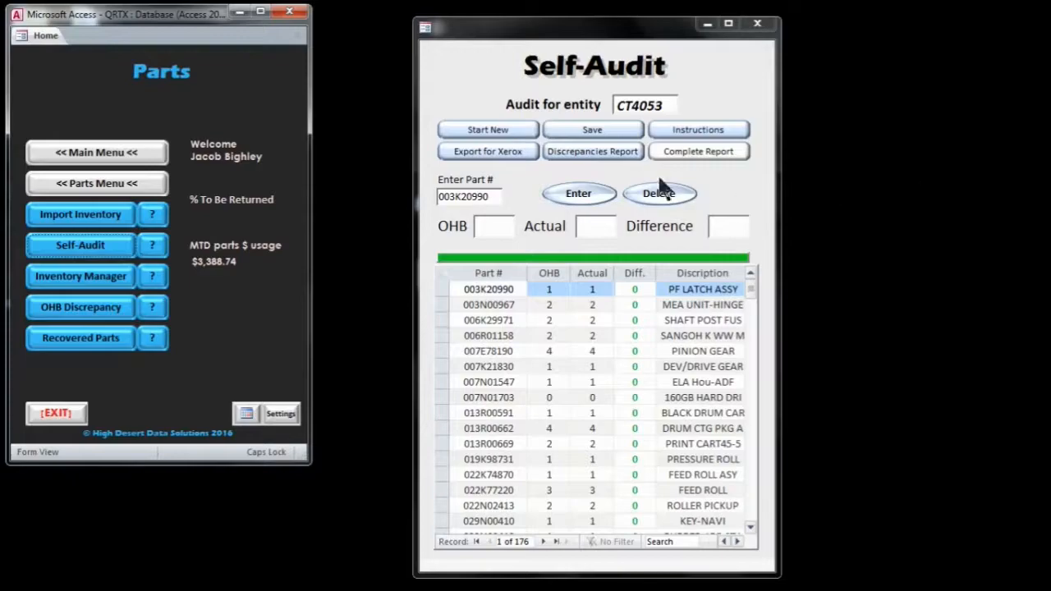
Open the Discrepancies Report for the audit and arrange it side by side with the Self-Audit form
left_click(591, 153)
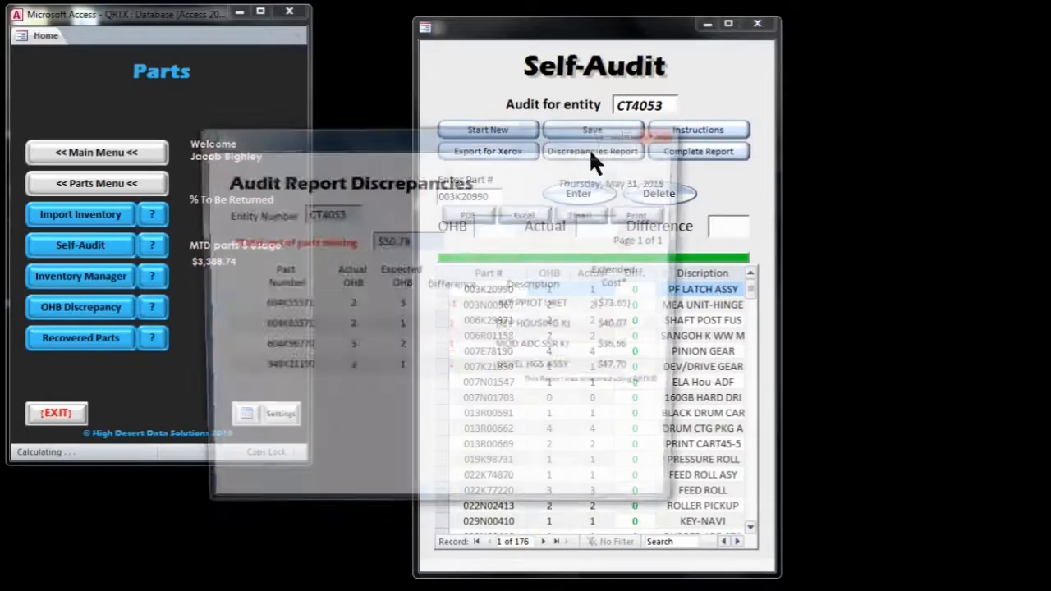
left_click_drag(527, 134, 357, 45)
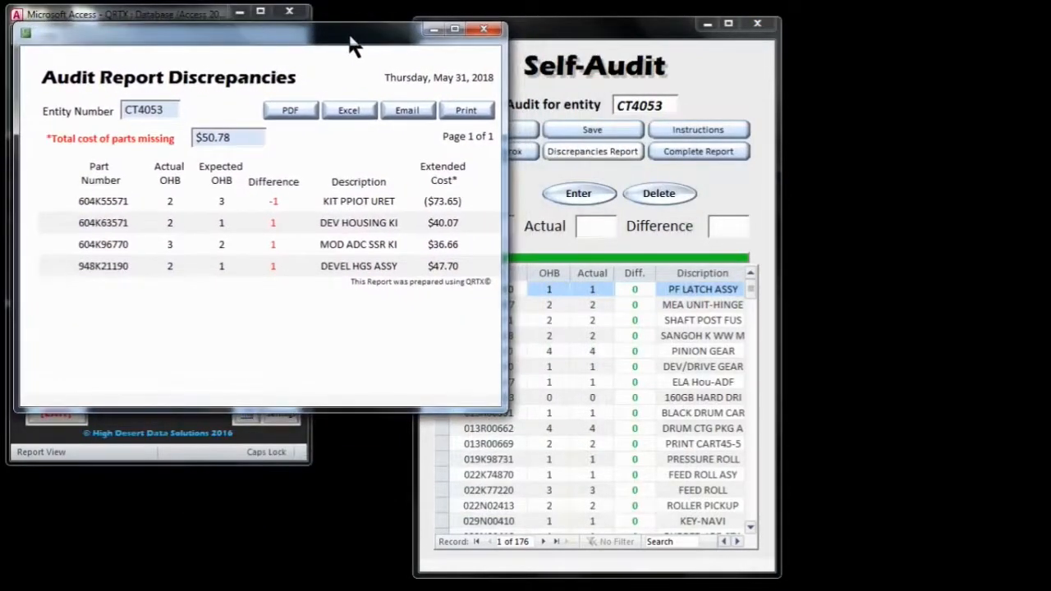
left_click_drag(603, 38, 757, 39)
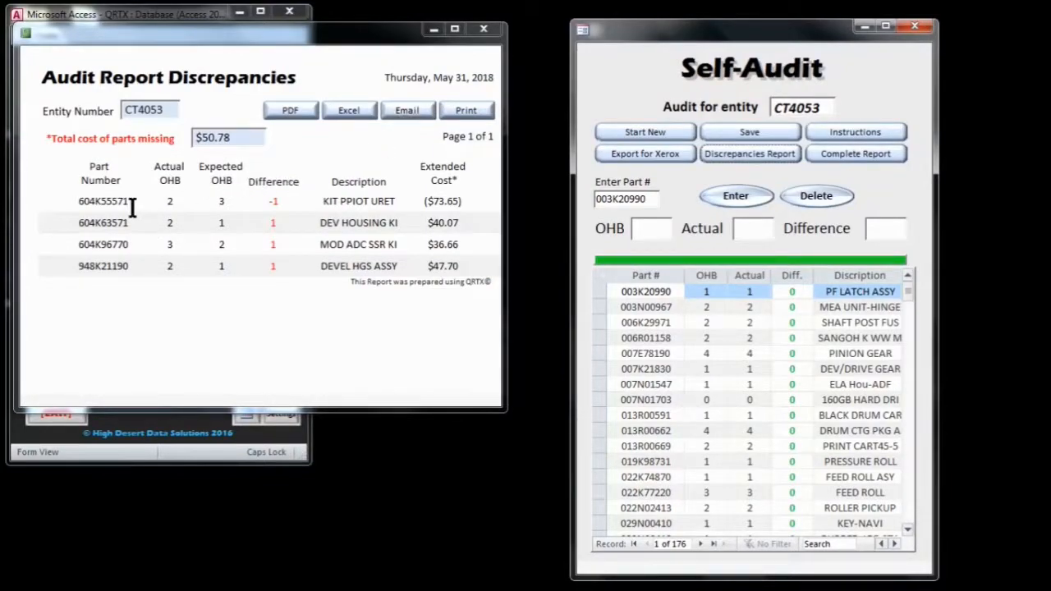
Copy part number 604K55571 from the discrepancies report and count it once more in the audit
left_click_drag(131, 202, 77, 216)
left_click(145, 244)
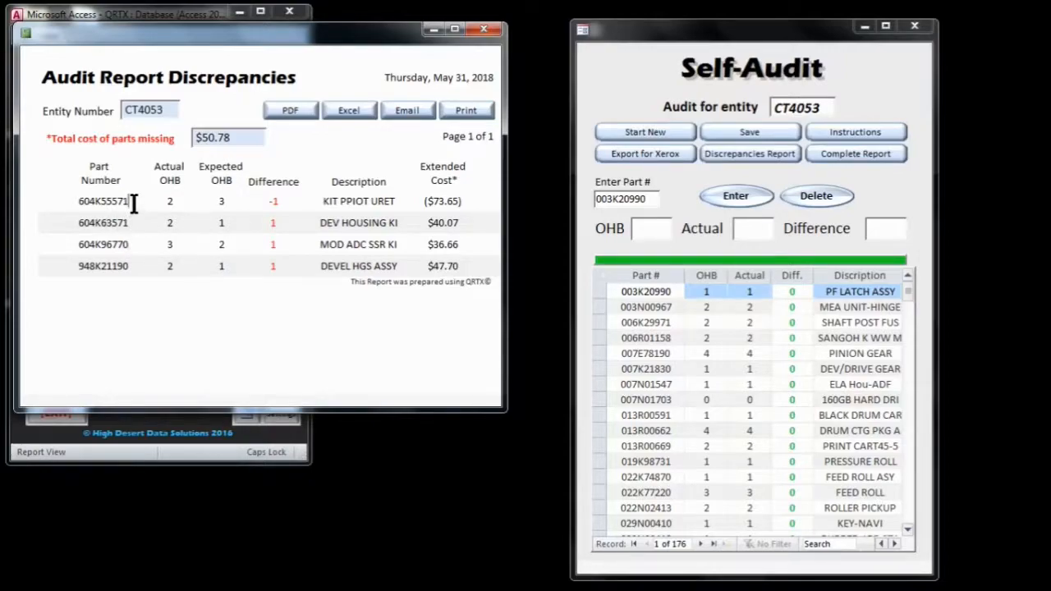
left_click_drag(133, 203, 75, 204)
key("ctrl+c")
left_click(611, 181)
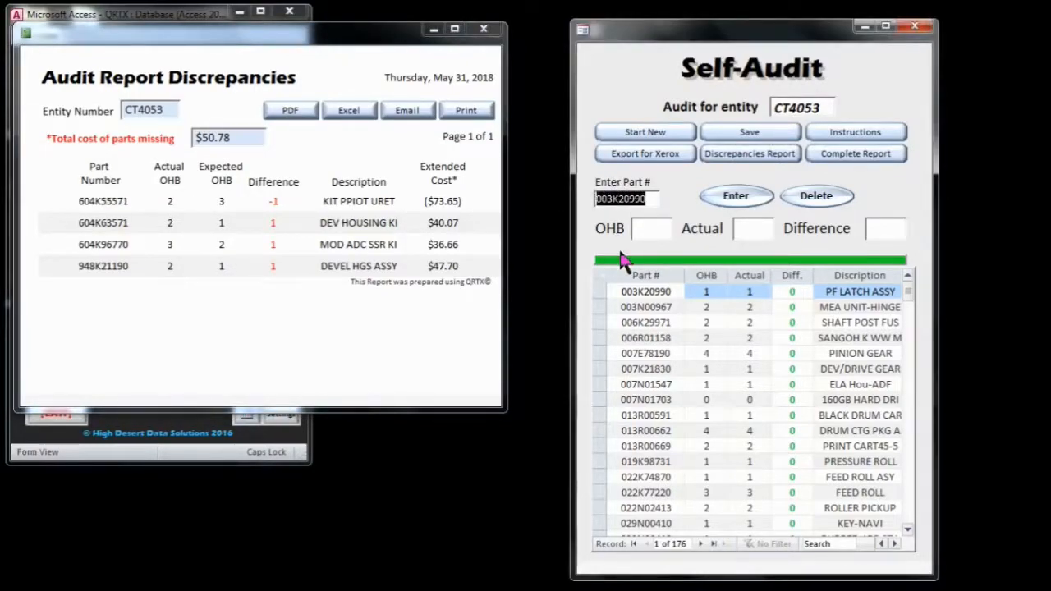
key("ctrl+v")
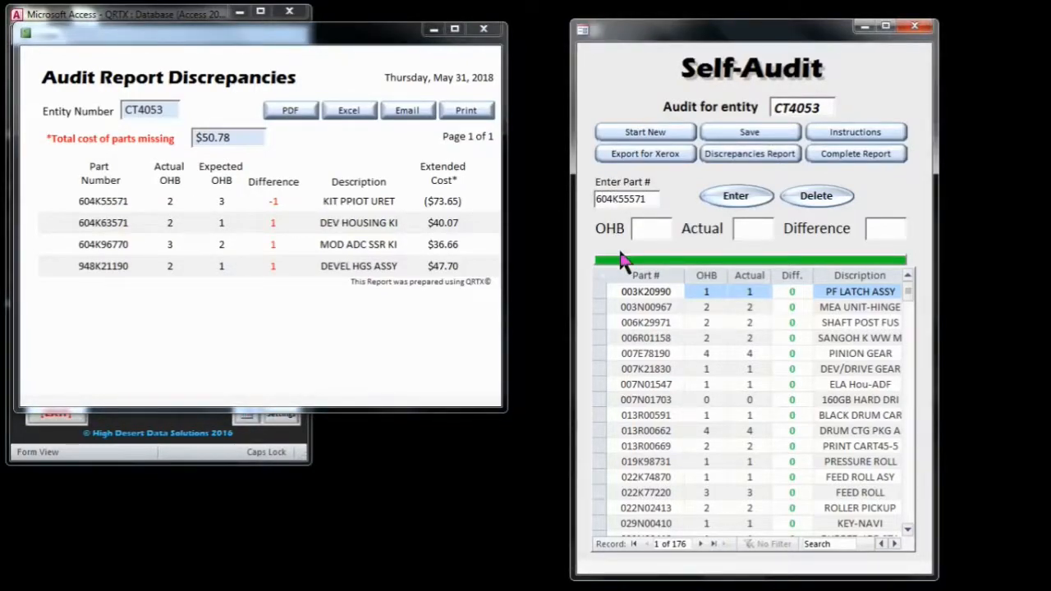
left_click(737, 194)
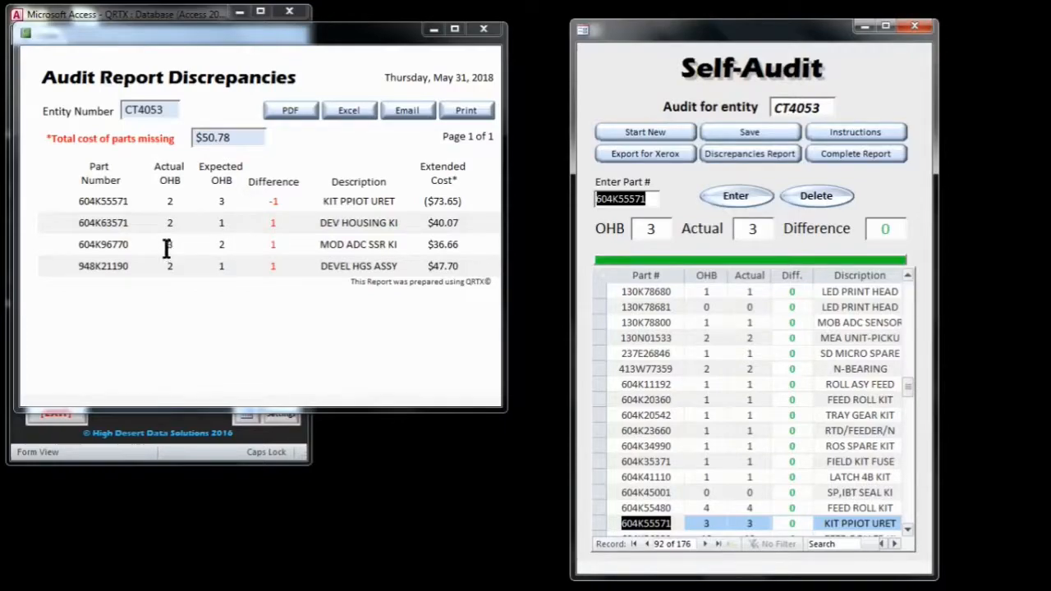
Copy part number 604K63571 from the report into the audit's part entry and compare its actual and expected OHB
left_click(140, 226)
double_click(72, 227)
key("ctrl+c")
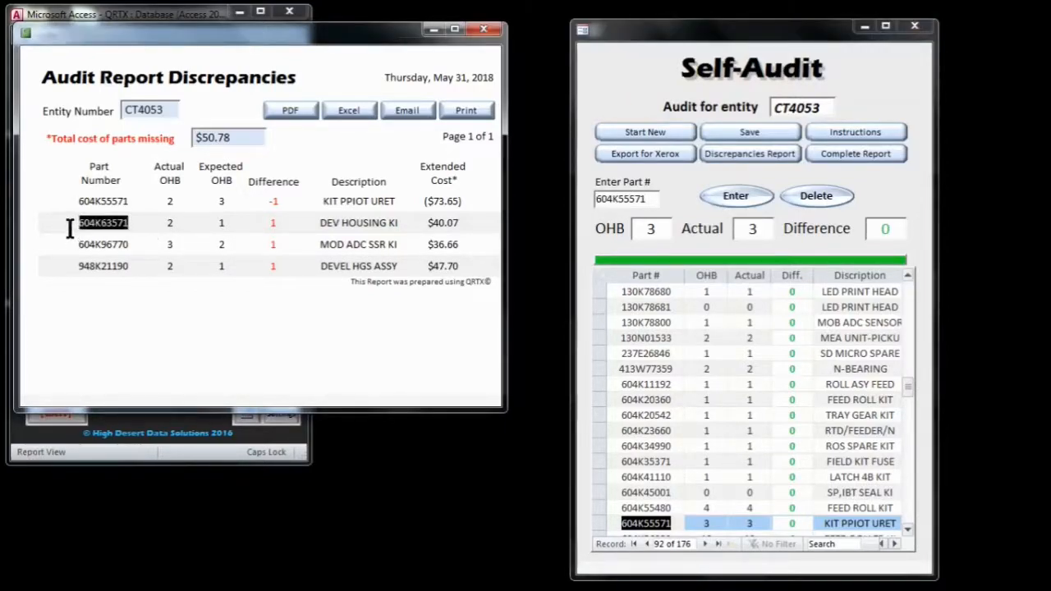
left_click(620, 187)
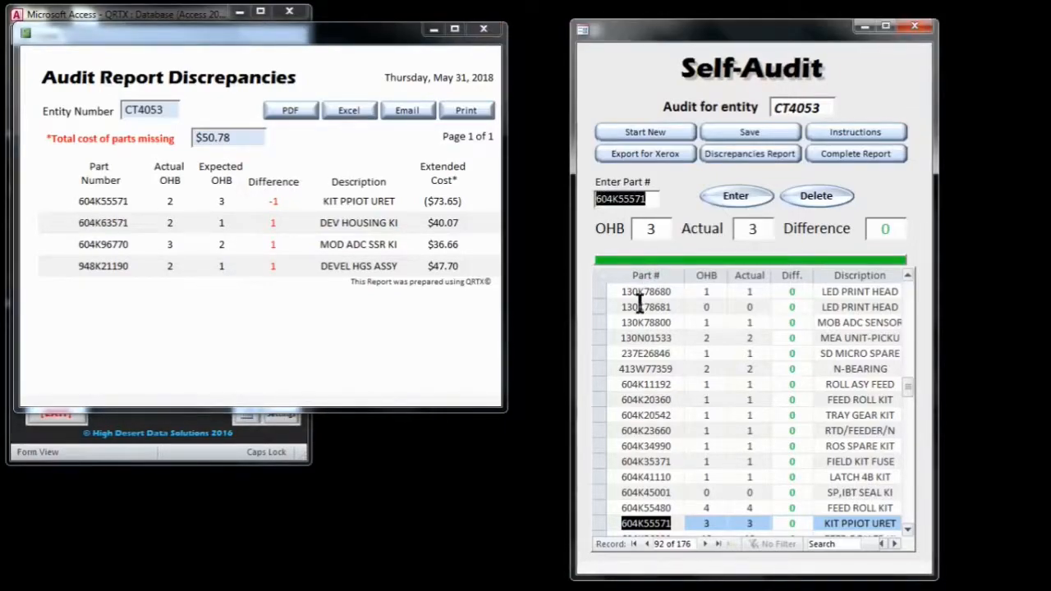
key("ctrl+v")
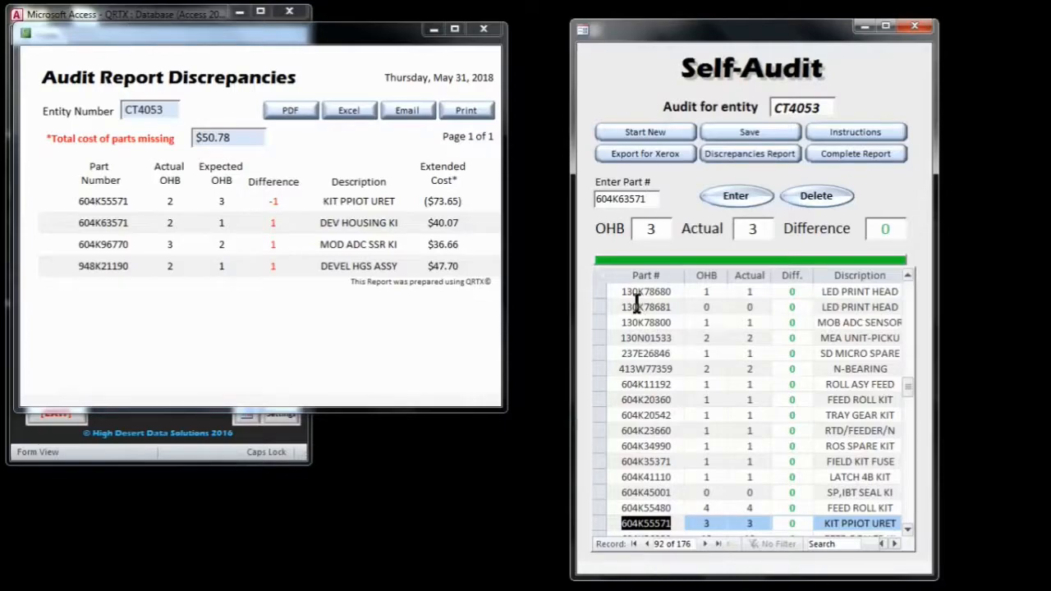
left_click(170, 222)
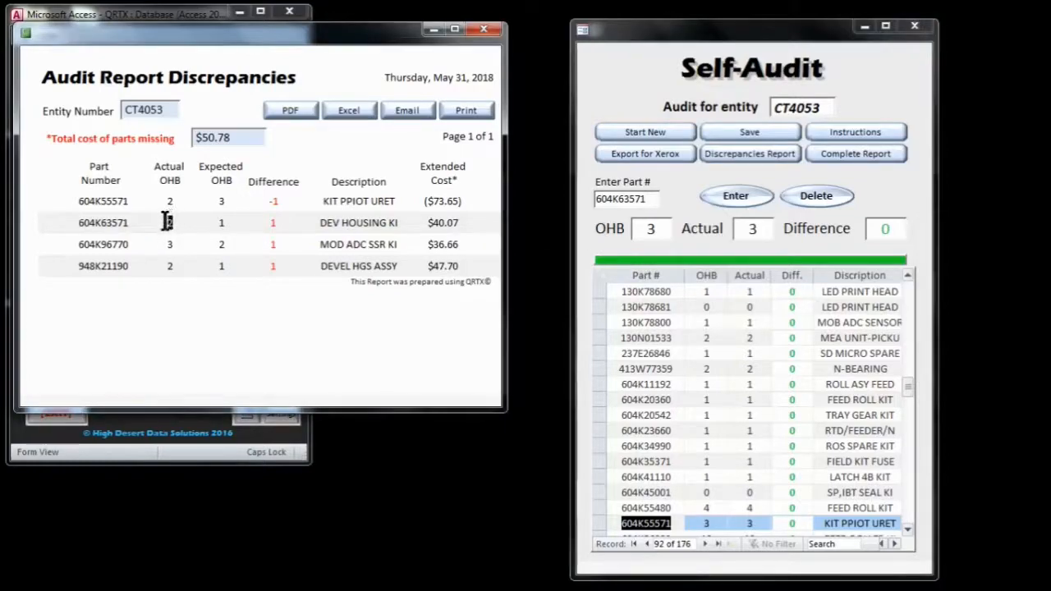
left_click(221, 224)
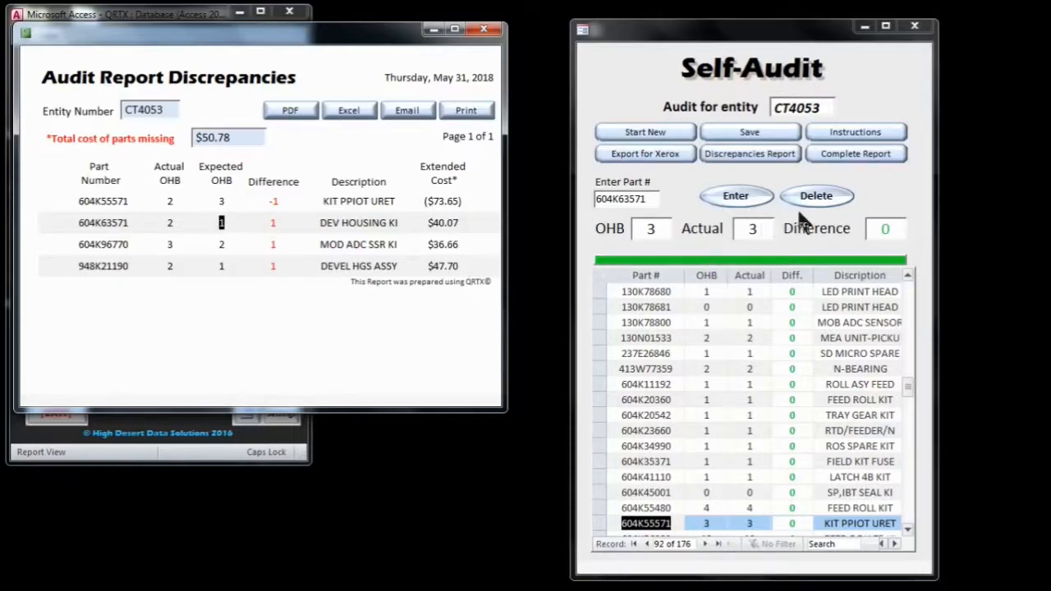
Delete one count of part 604K63571 from the audit and check its OHB and actual values
left_click(640, 198)
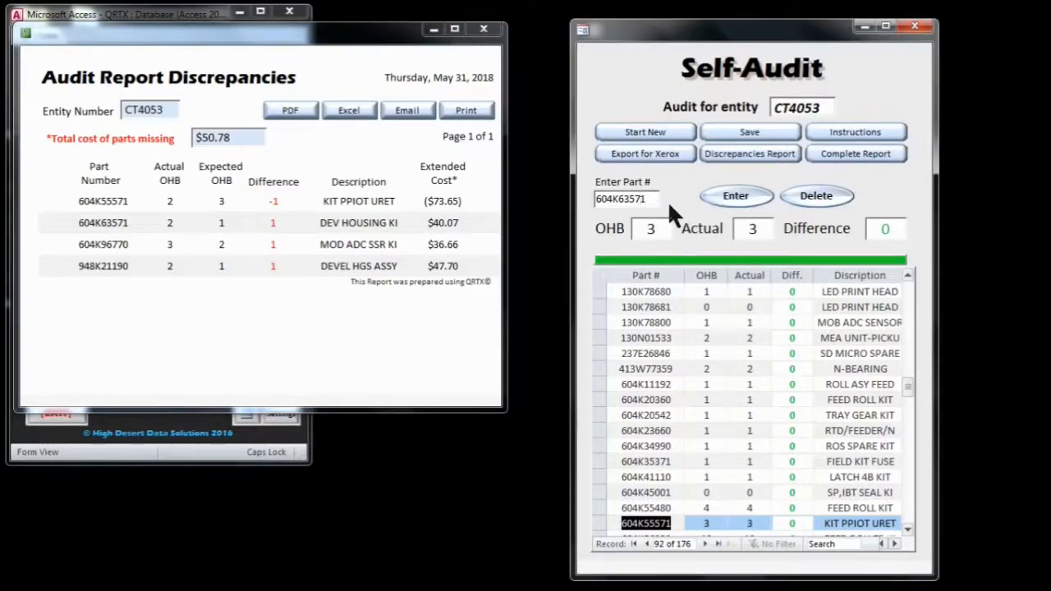
left_click(621, 184)
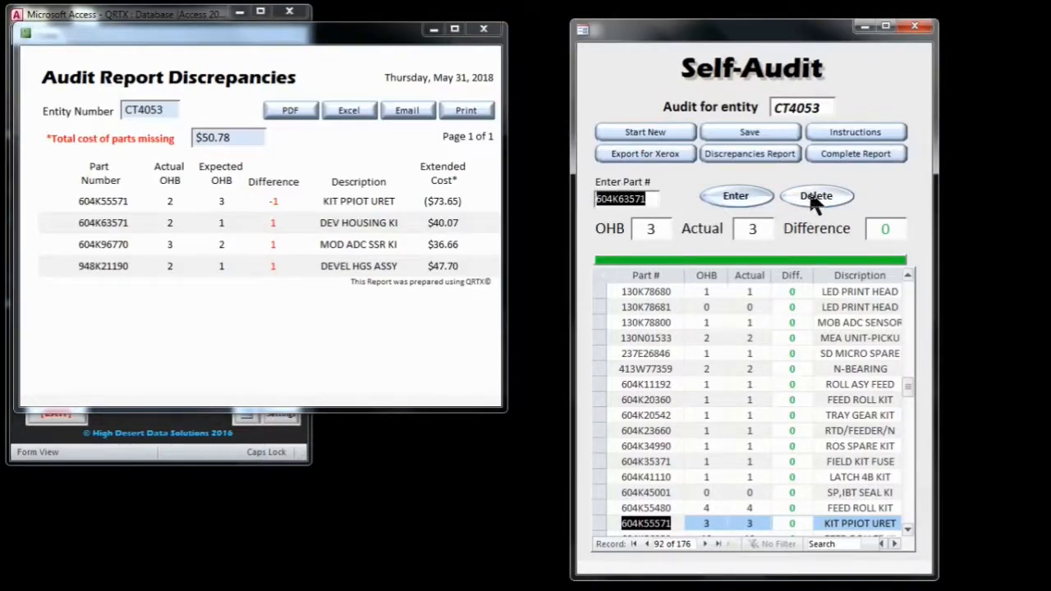
type("604K63571")
key("Return")
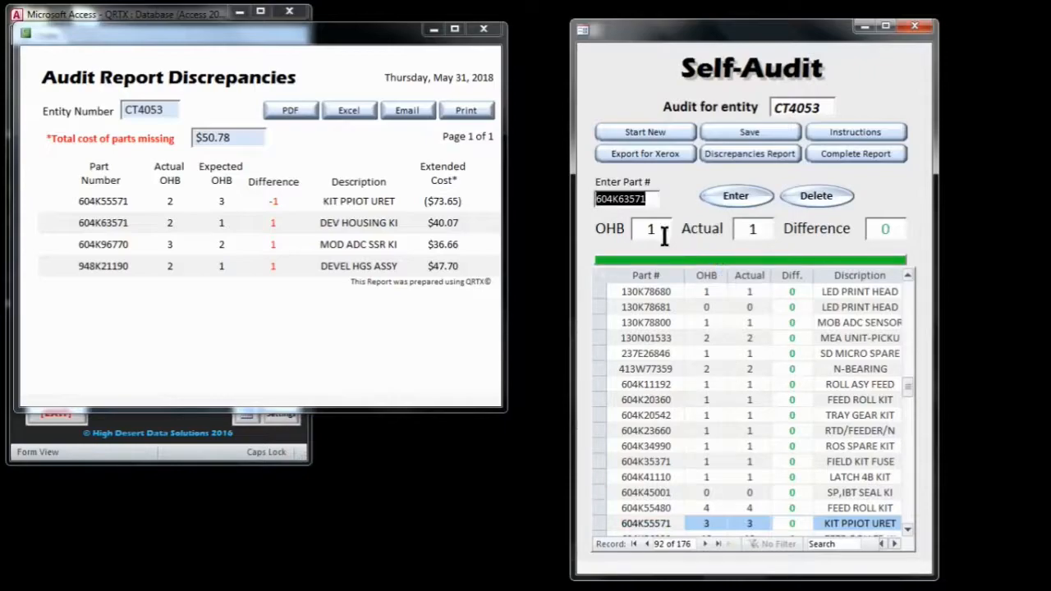
double_click(647, 229)
double_click(743, 228)
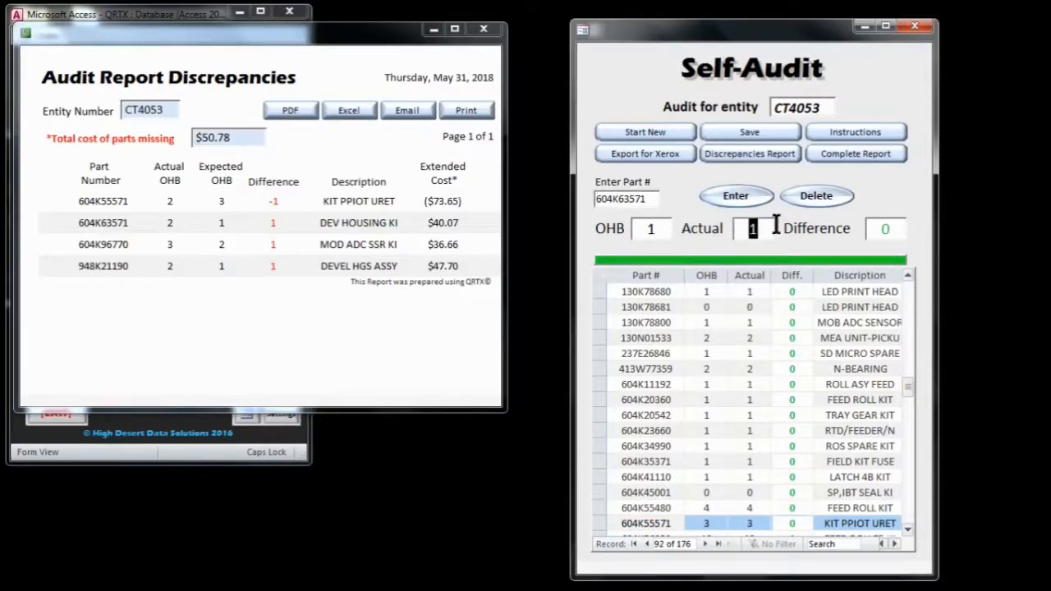
Copy part number 604K96770 from the report, delete one of its counts in the audit, and check its actual value
left_click(118, 244)
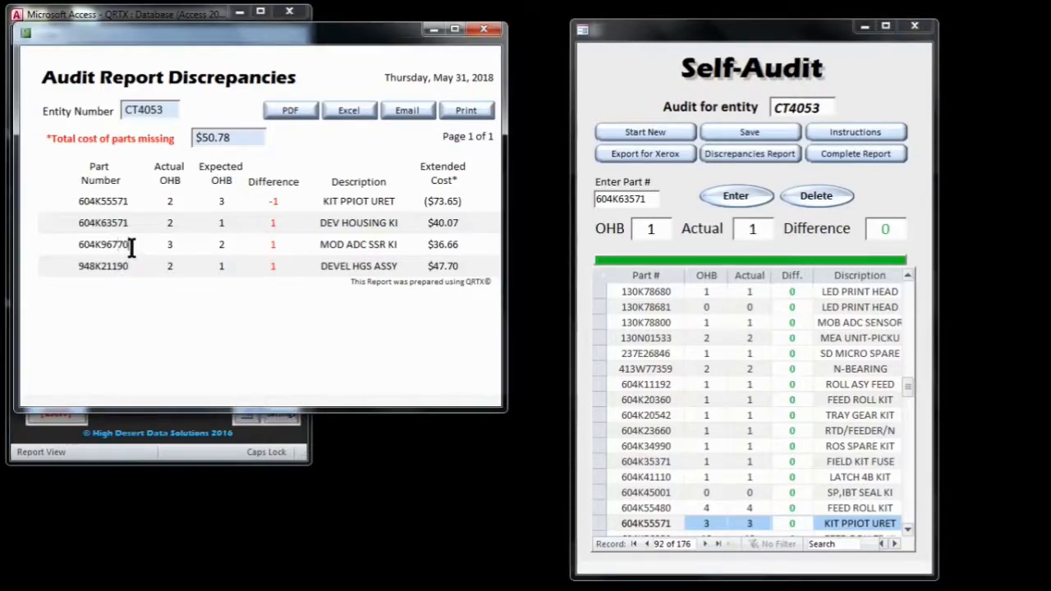
left_click_drag(130, 244, 64, 236)
key("ctrl+c")
left_click(609, 188)
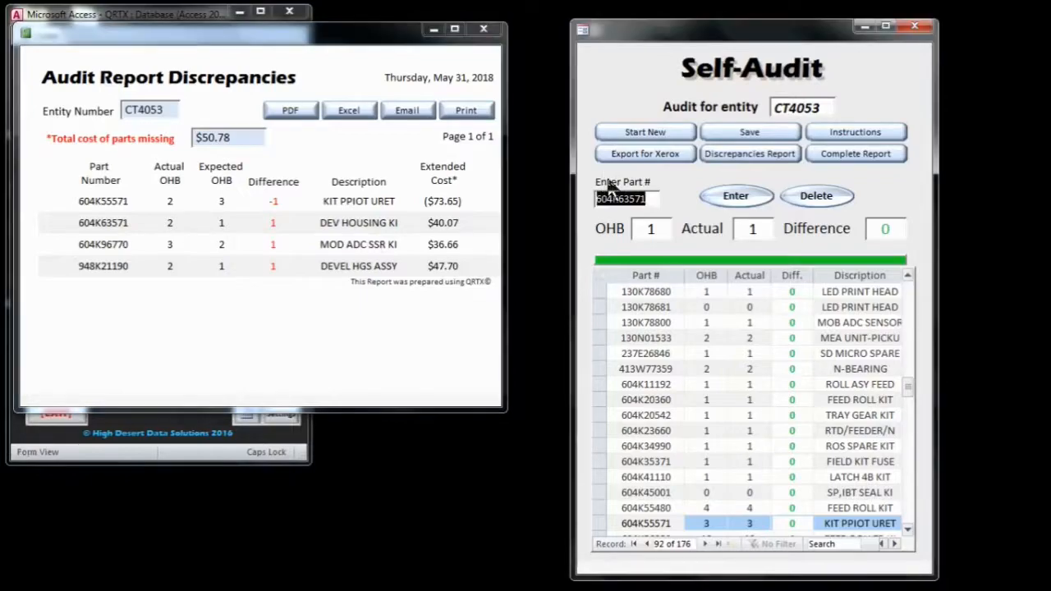
key("ctrl+v")
left_click(813, 197)
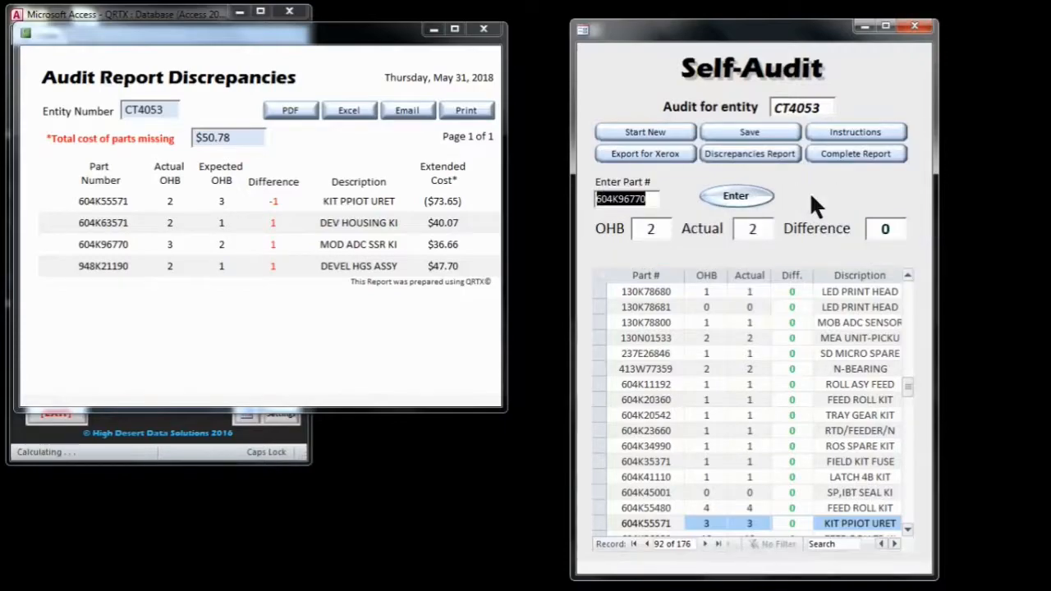
double_click(749, 230)
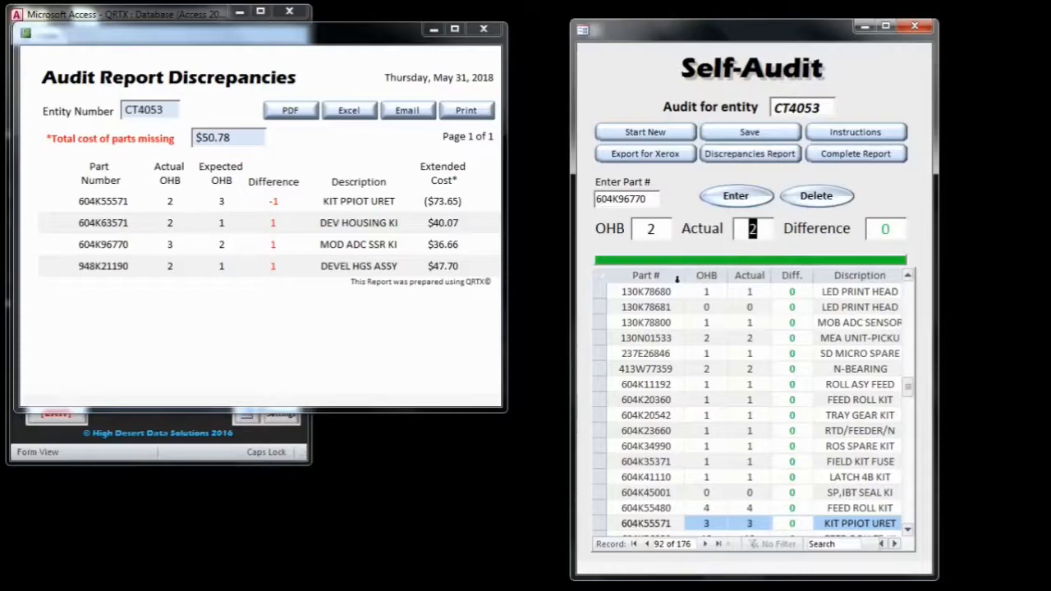
Replace the audit's part entry with part number 948K21190 copied from the discrepancies report
left_click(187, 267)
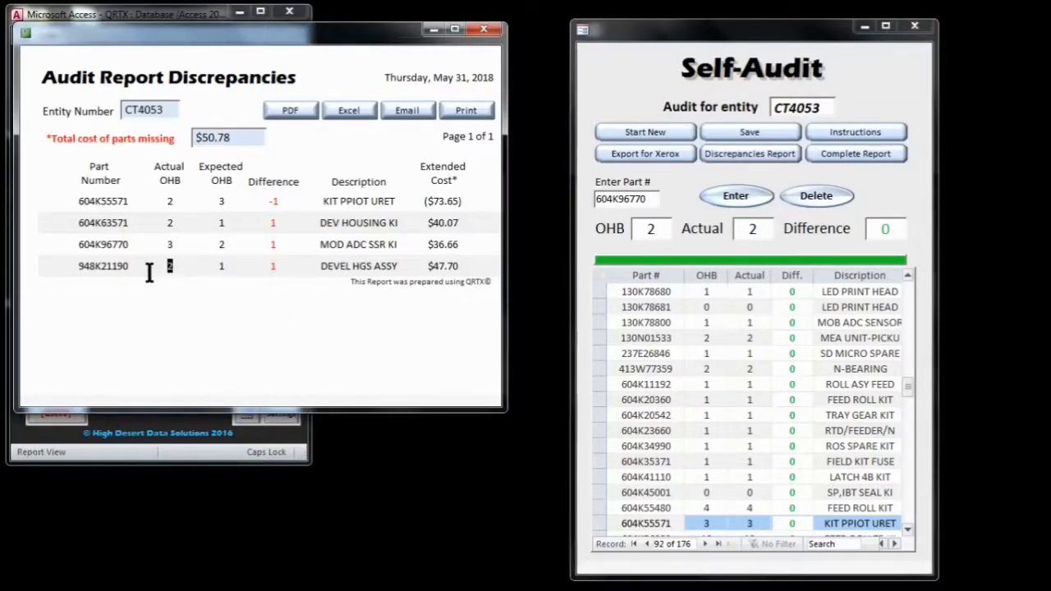
left_click(606, 198)
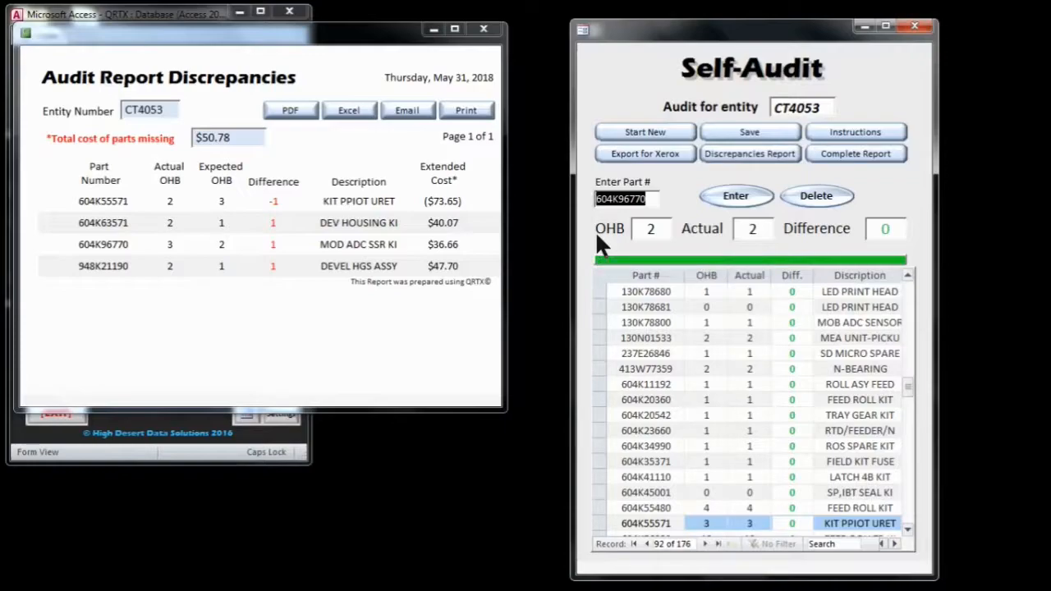
type("22")
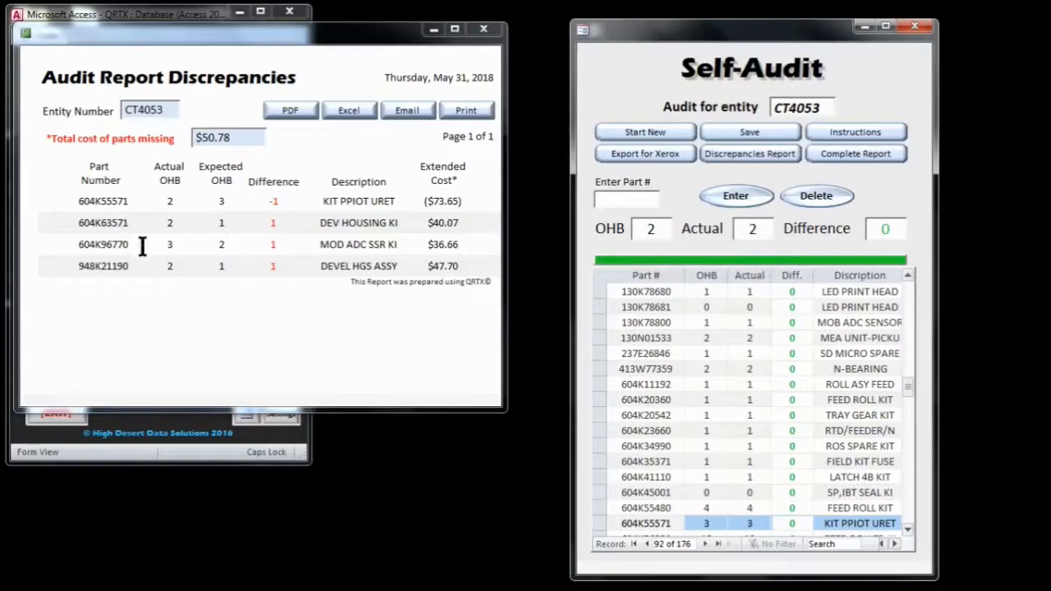
left_click_drag(130, 266, 66, 265)
key("ctrl+c")
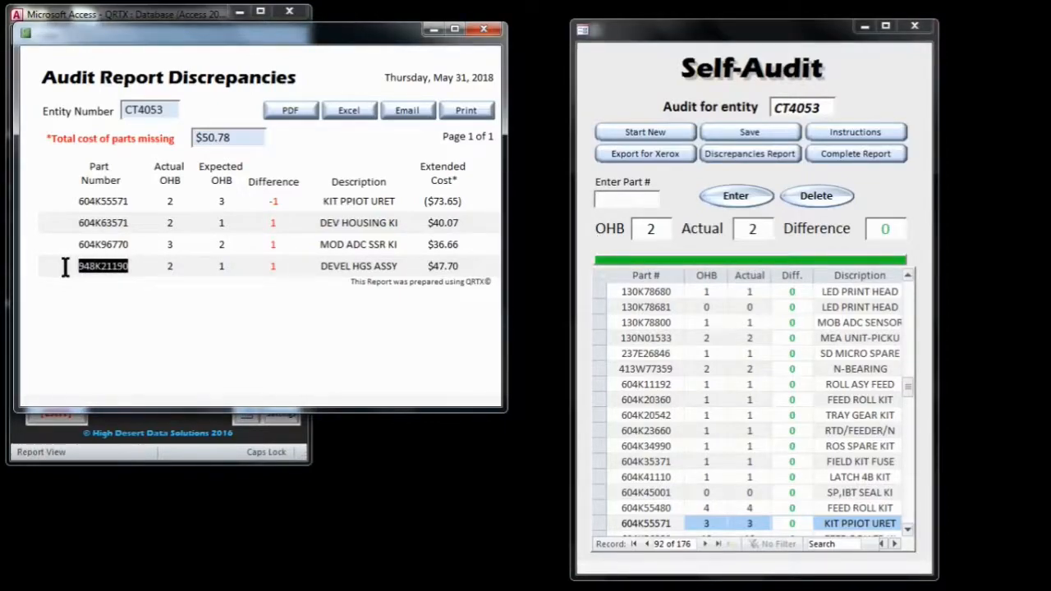
left_click(620, 195)
key("ctrl+v")
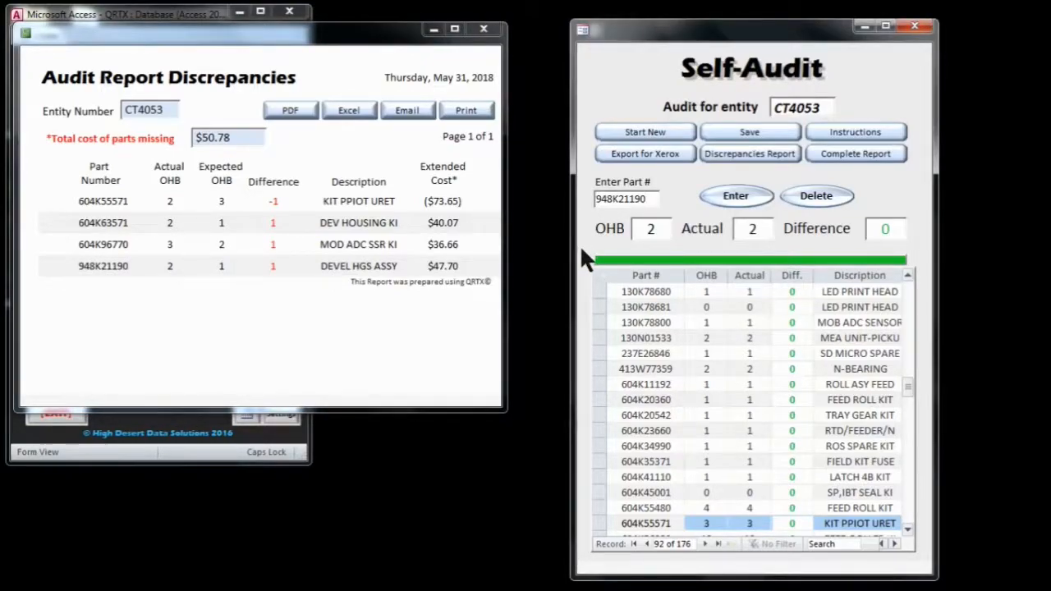
Delete one count of part 948K21190, check its OHB and actual values, and close the discrepancies report
left_click(816, 195)
double_click(649, 229)
double_click(751, 230)
left_click(484, 28)
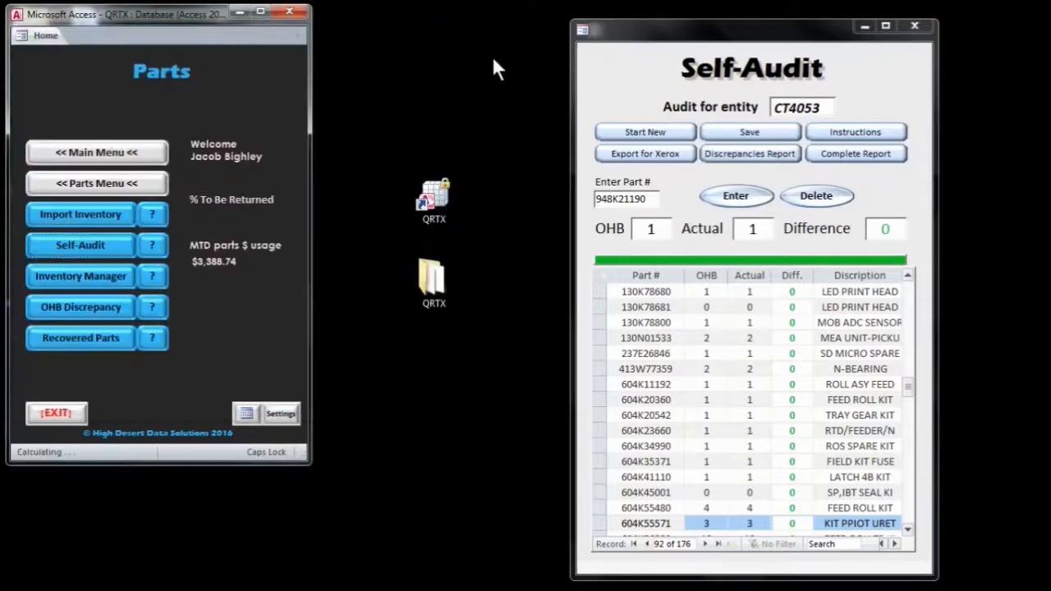
Open the discrepancies report for the audit, check it for remaining discrepancies, and close it
left_click(753, 155)
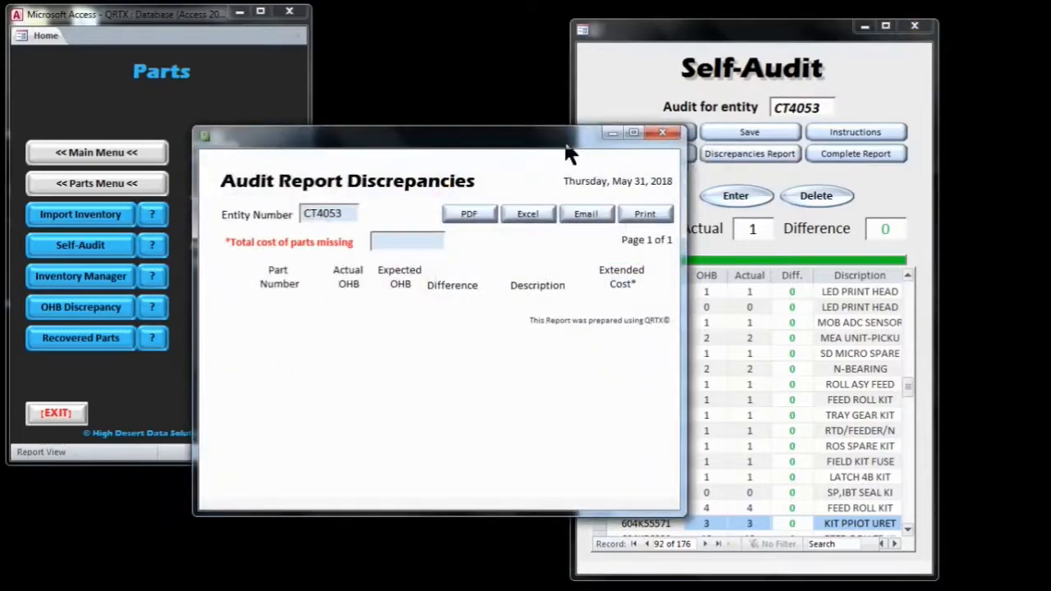
left_click_drag(566, 146, 406, 47)
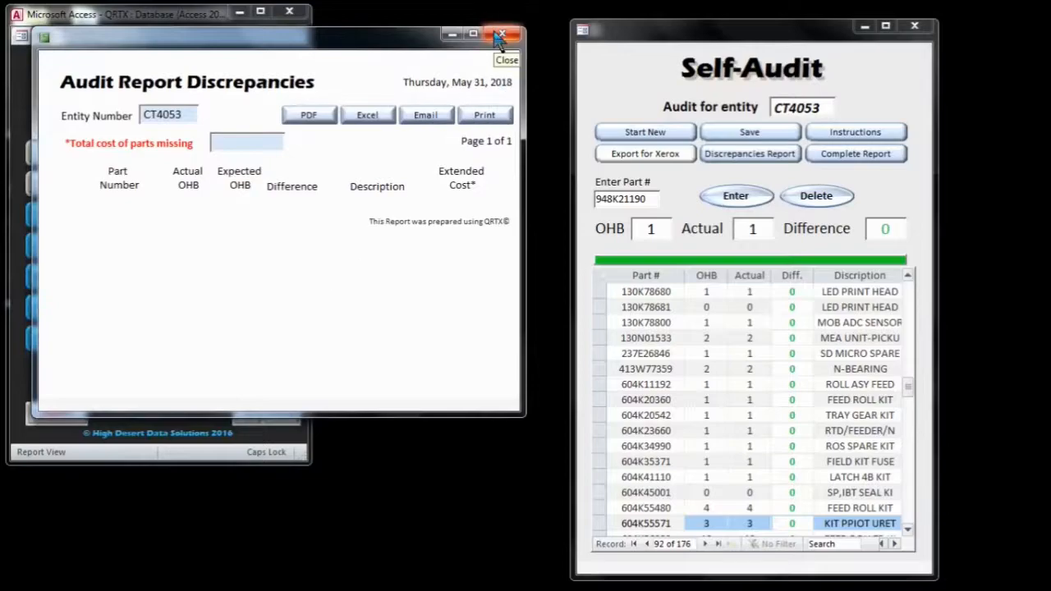
left_click(497, 36)
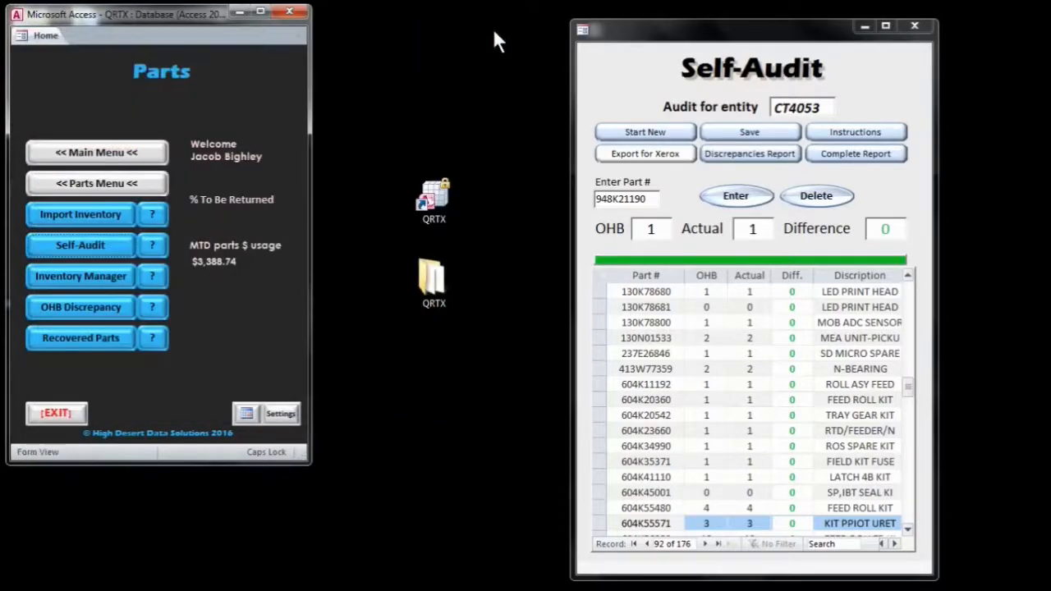
Open the complete audit report, check the actual and expected inventory values and the variance percentage, and close it
left_click(858, 155)
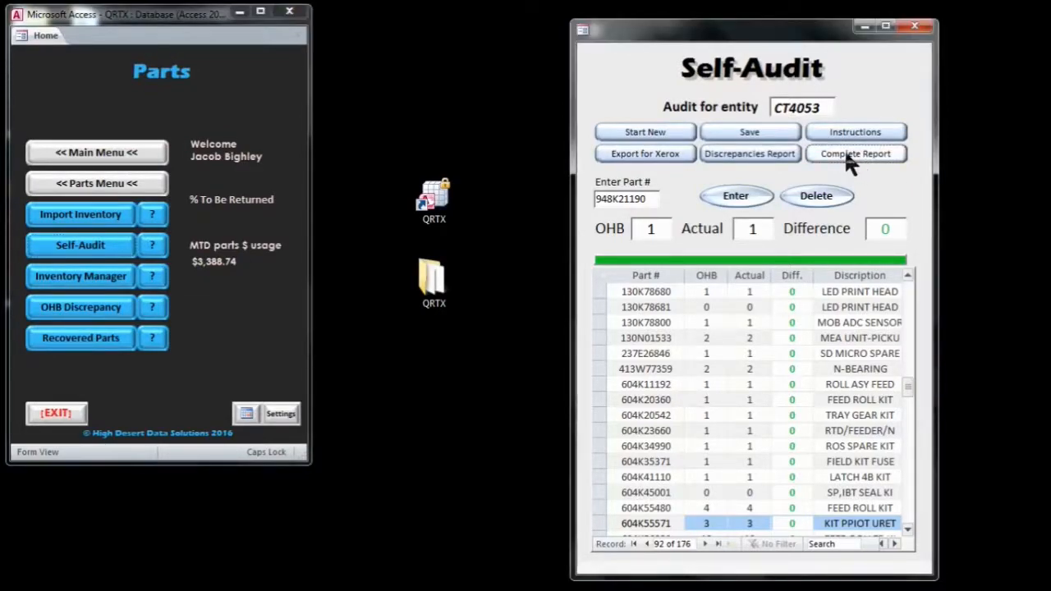
left_click(850, 161)
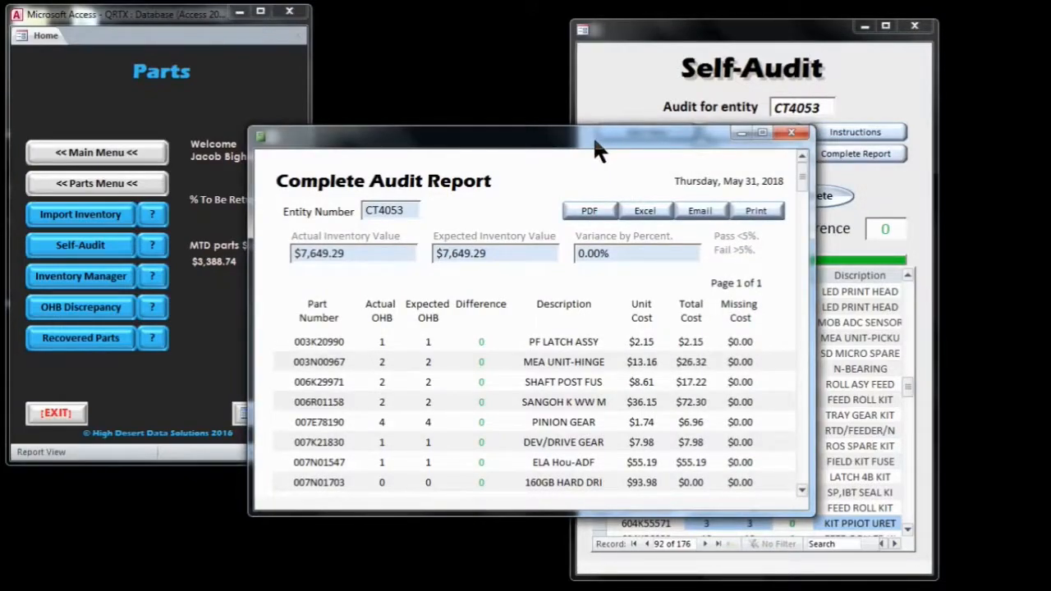
left_click(360, 253)
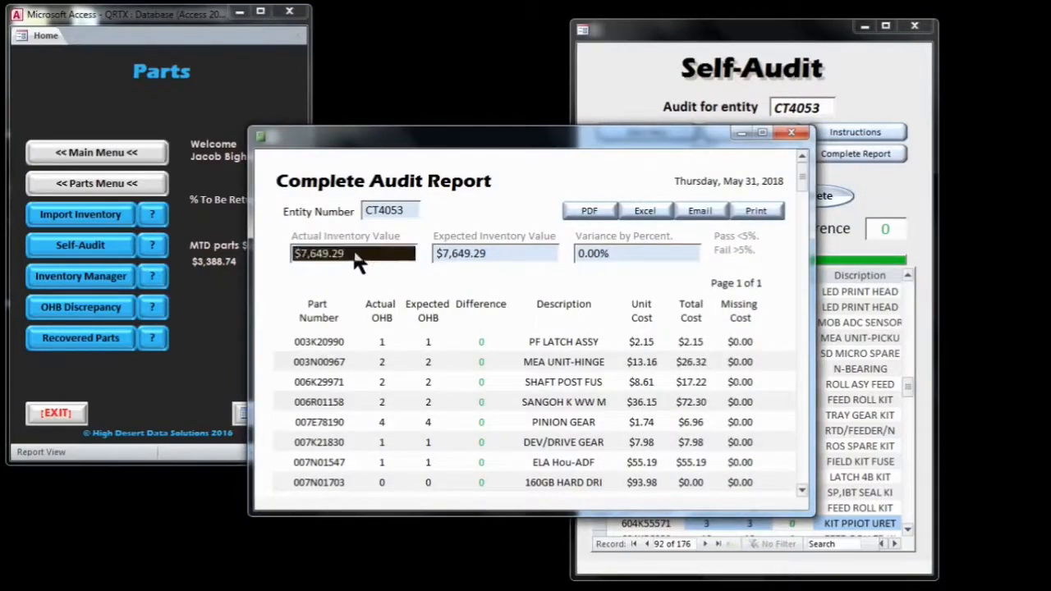
left_click(509, 246)
left_click(642, 253)
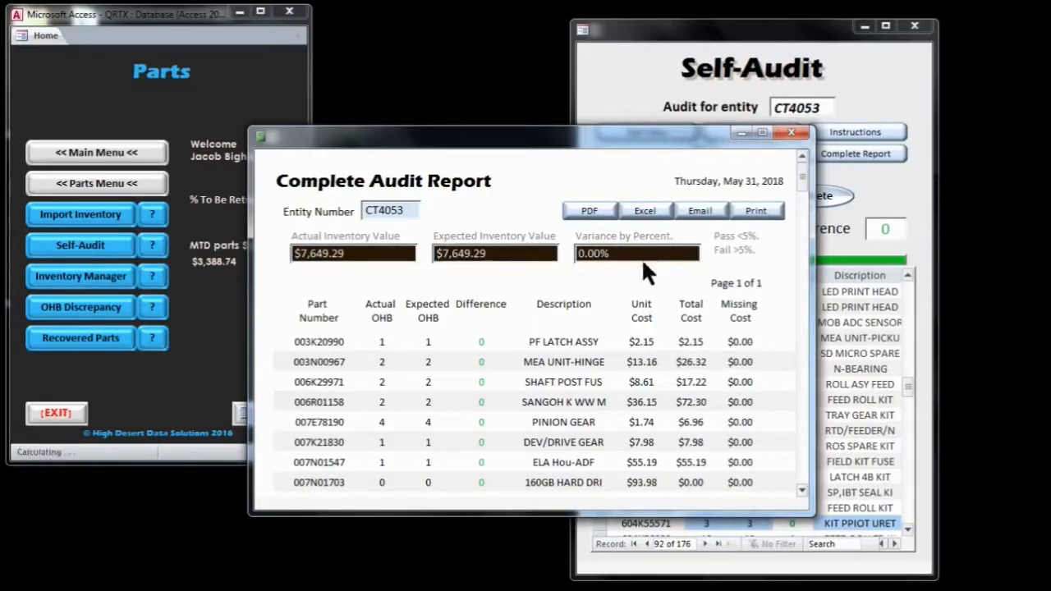
left_click(792, 132)
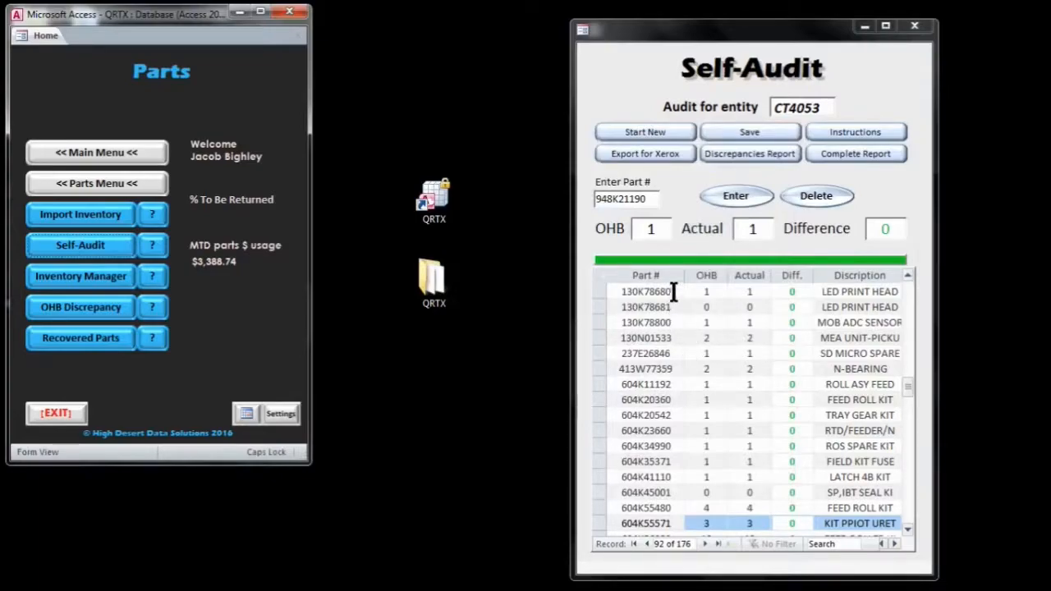
Replace the audit's part entry with 130K78680 copied from the parts list and delete one of its counts
left_click_drag(671, 291, 617, 291)
key("ctrl+c")
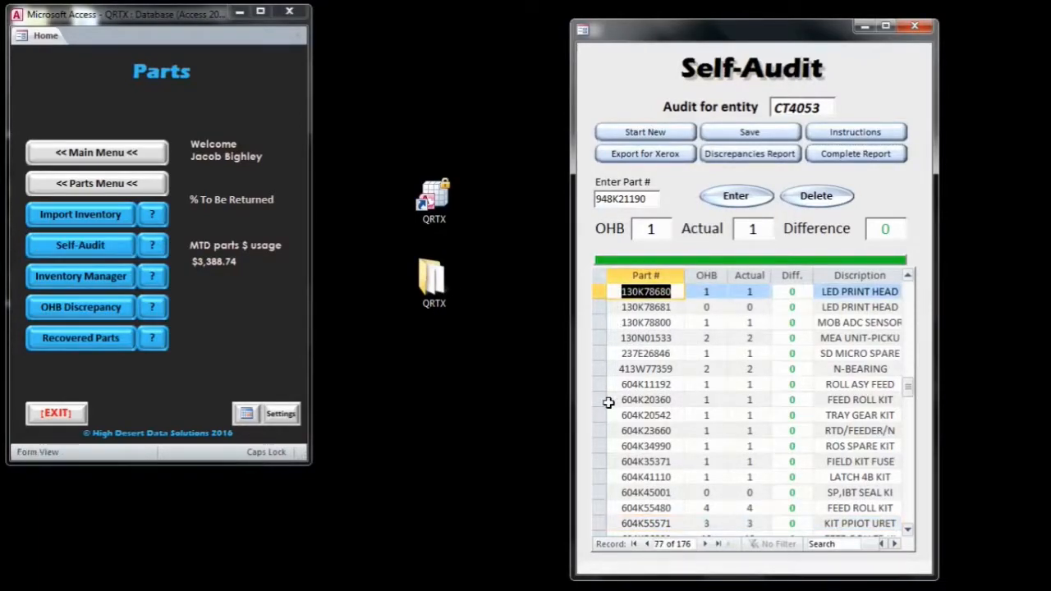
double_click(620, 198)
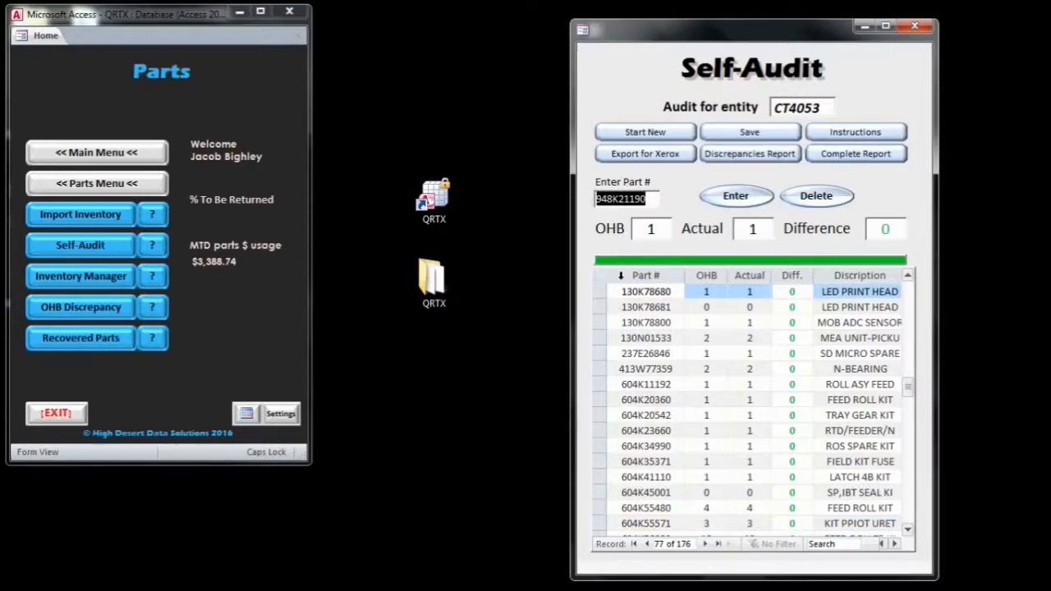
key("ctrl+v")
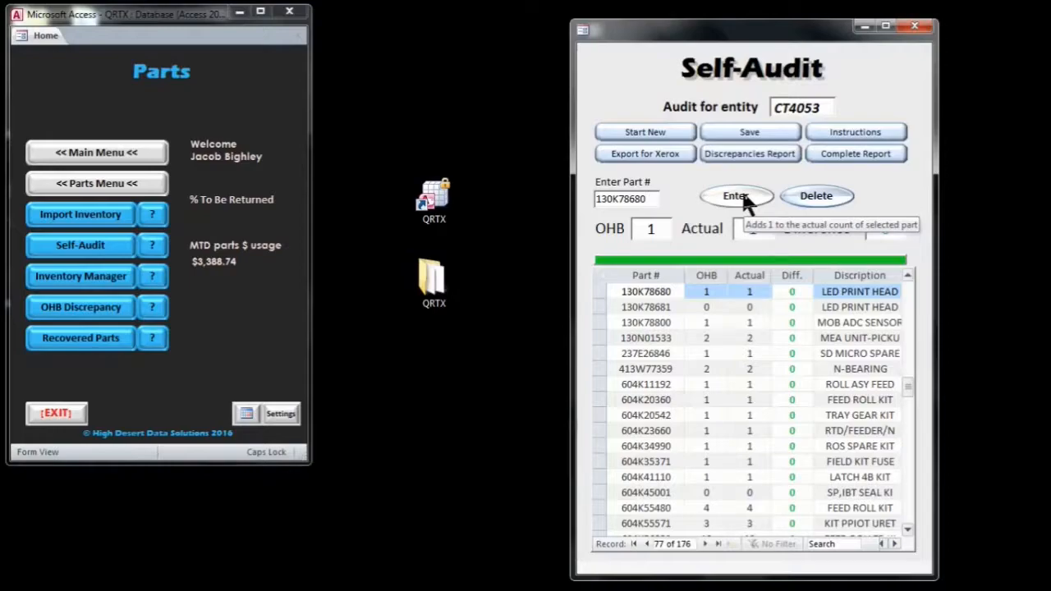
left_click(809, 195)
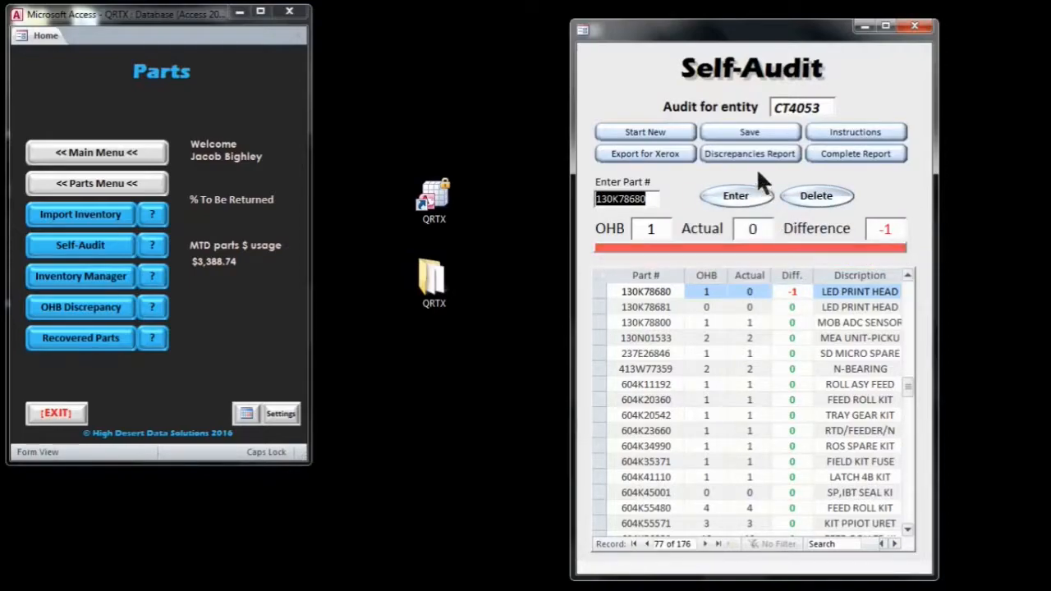
Open the complete audit report and compare its actual and expected inventory values and variance against the pass limit
left_click(865, 156)
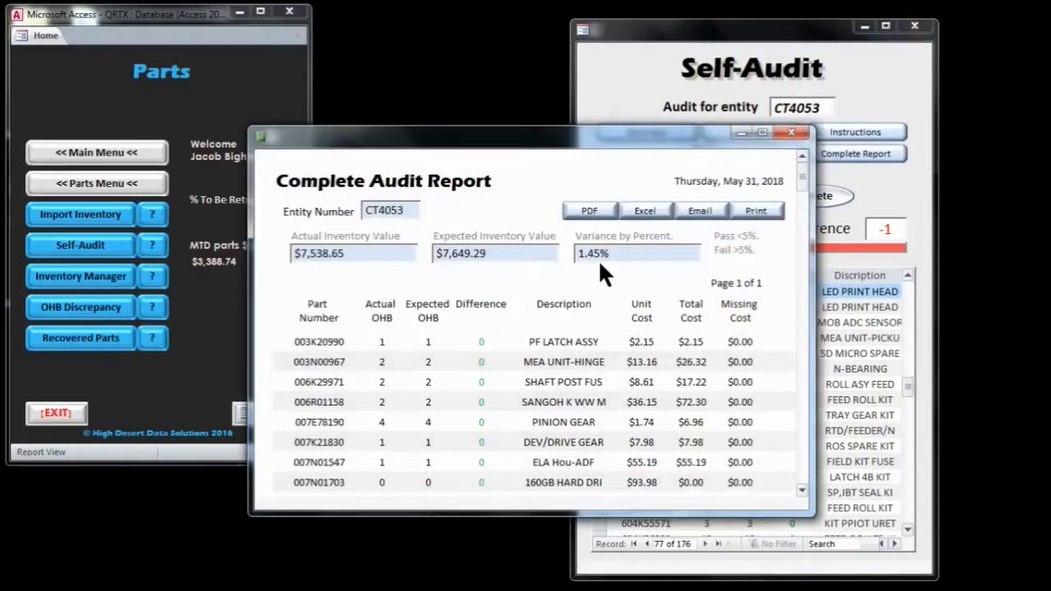
left_click(371, 258)
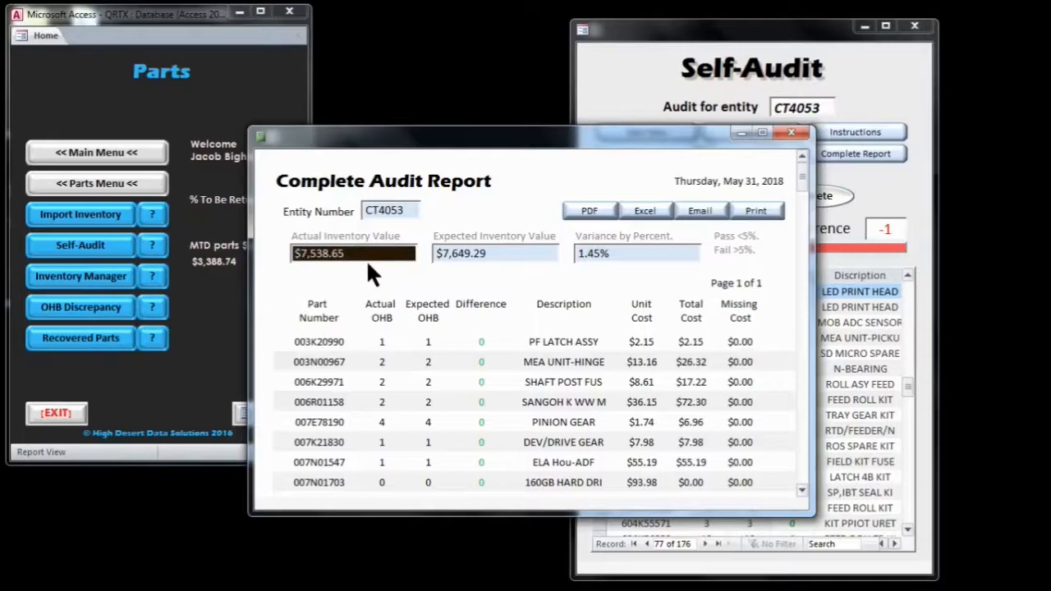
left_click(507, 258)
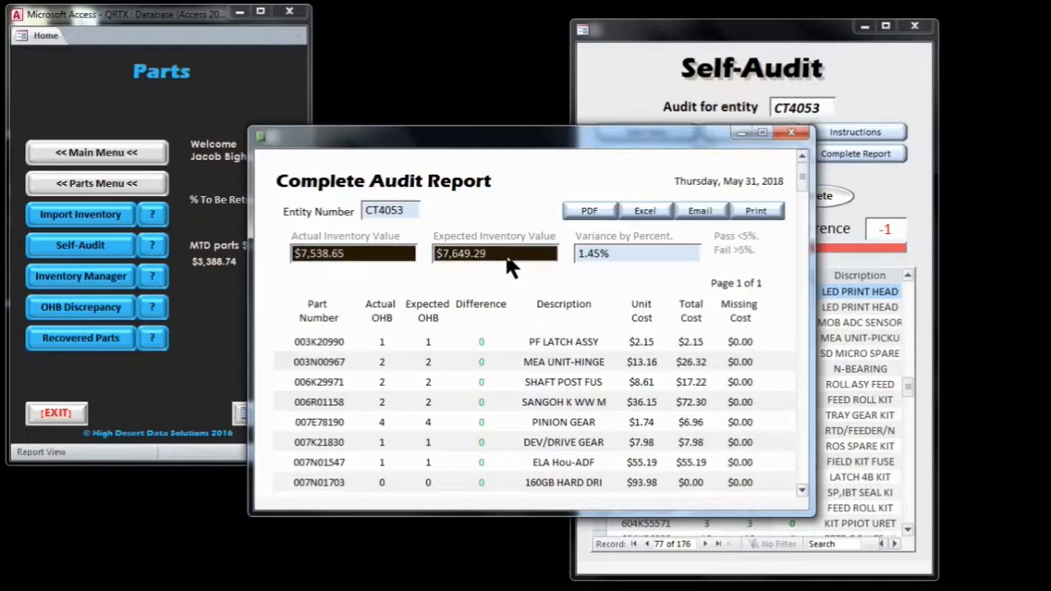
left_click(645, 255)
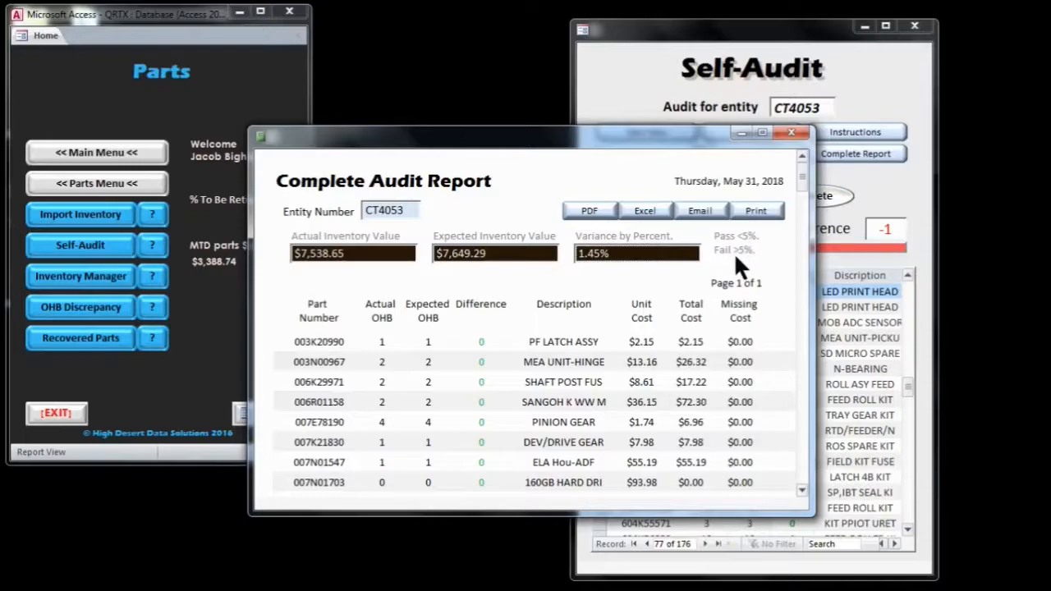
left_click_drag(615, 138, 366, 52)
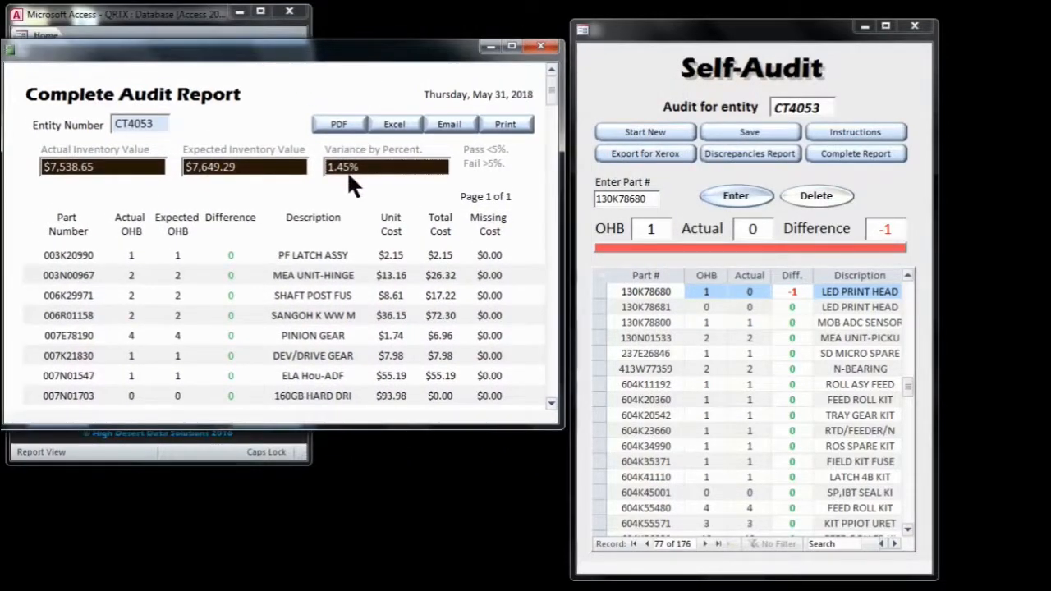
Open the discrepancies report, check the cost of the missing LED print head, and close both reports
left_click(775, 156)
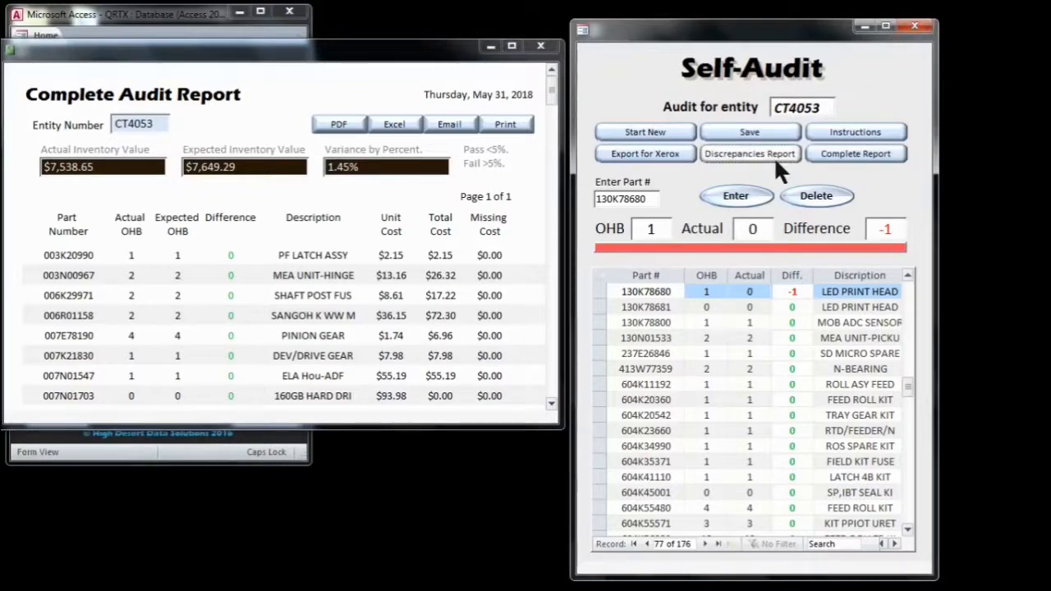
left_click(772, 151)
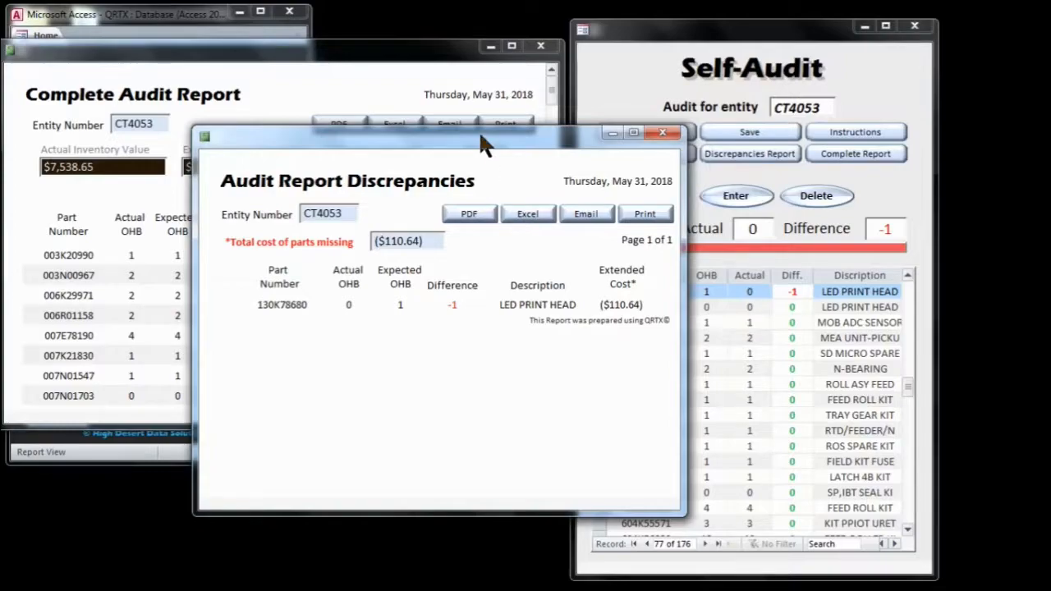
left_click_drag(481, 136, 322, 73)
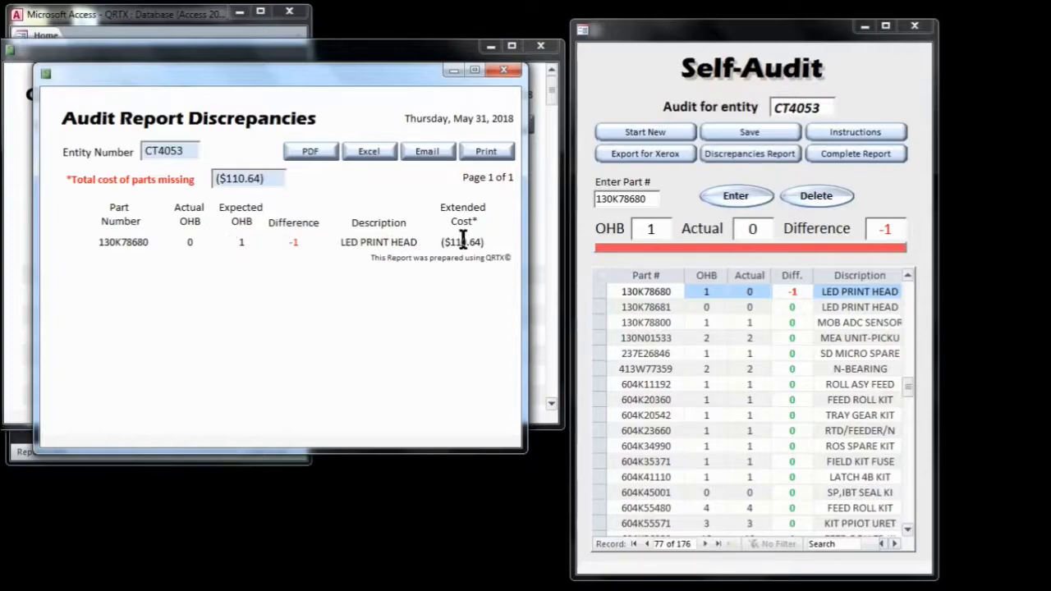
left_click(504, 70)
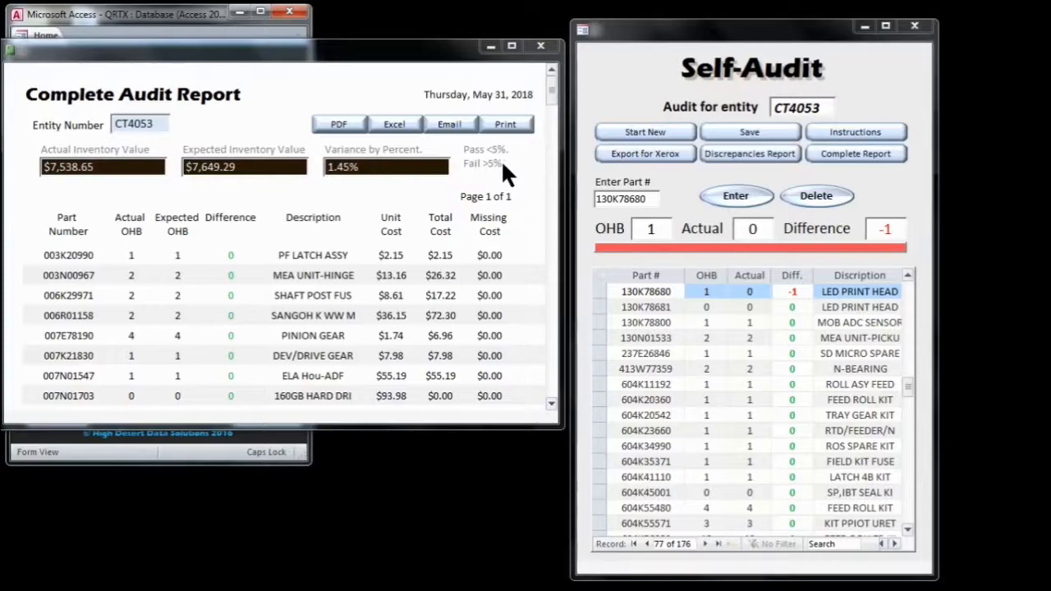
left_click(541, 47)
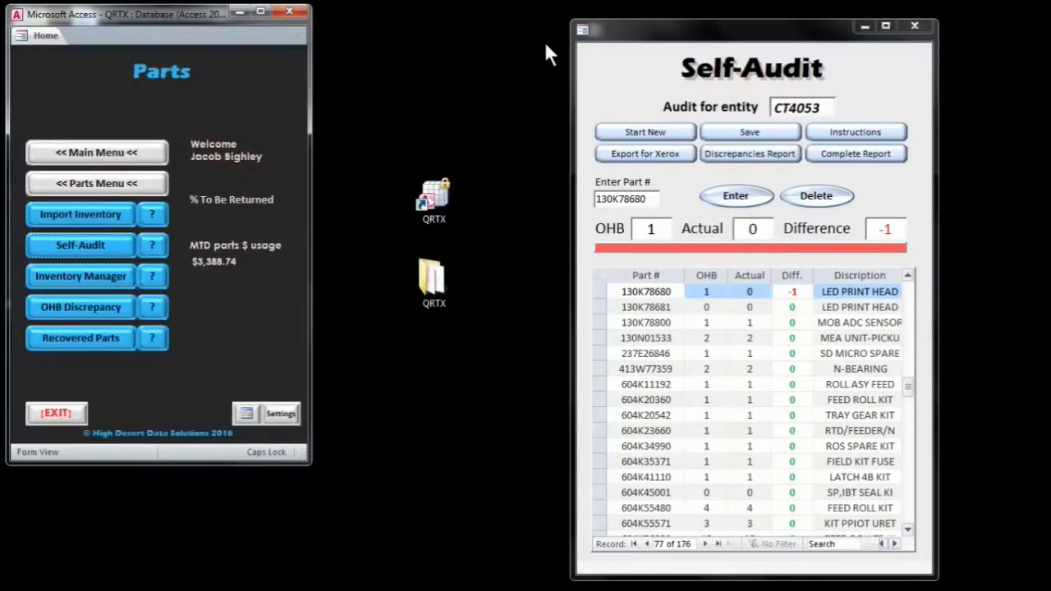
Add one count back to part 130K78680 and check the variance in the complete audit report
left_click(743, 193)
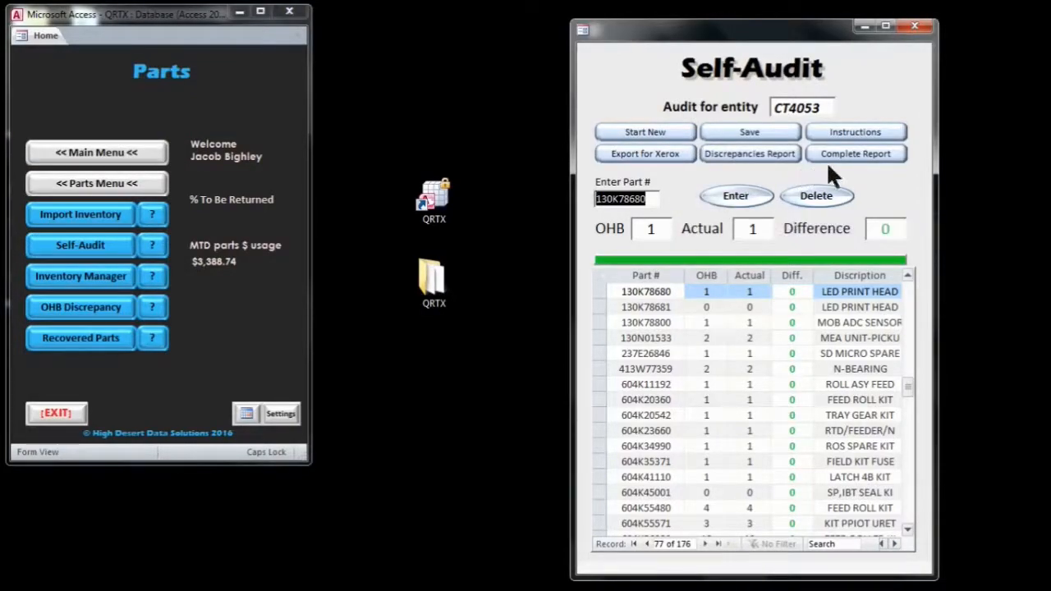
left_click(851, 154)
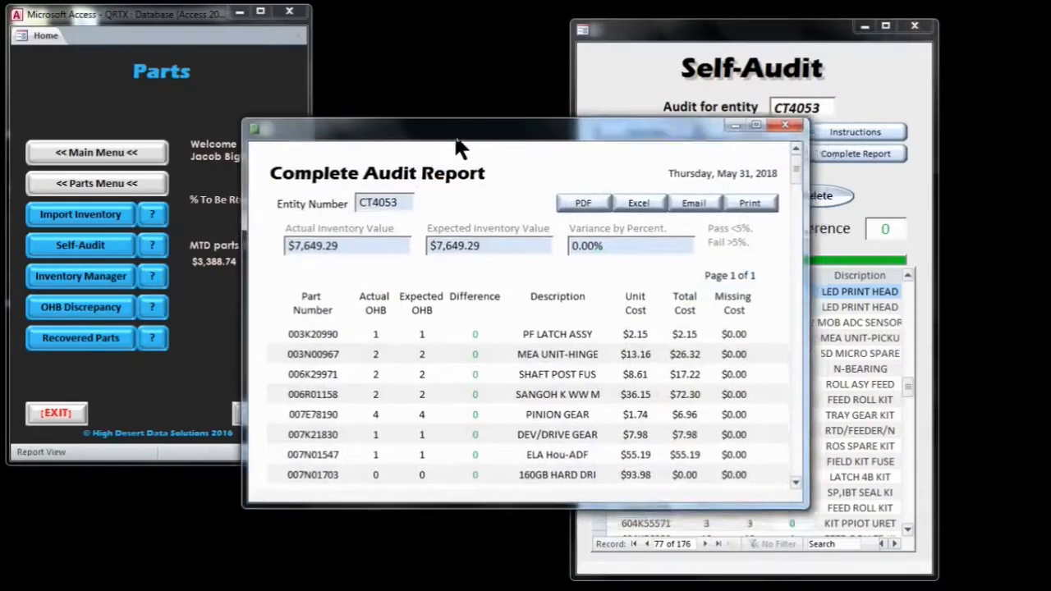
left_click_drag(459, 148, 236, 61)
left_click(404, 145)
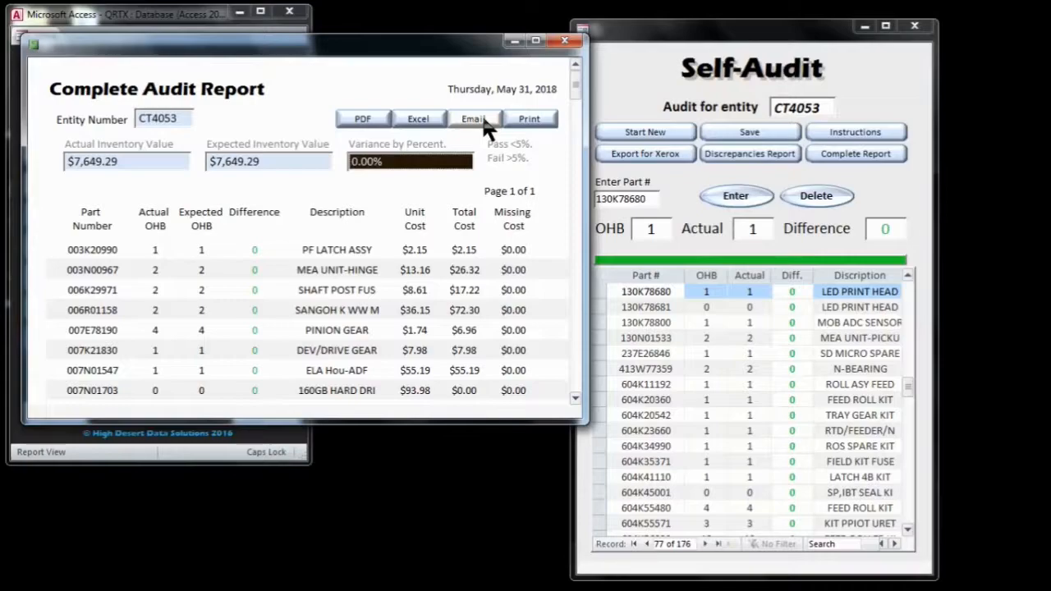
left_click(564, 40)
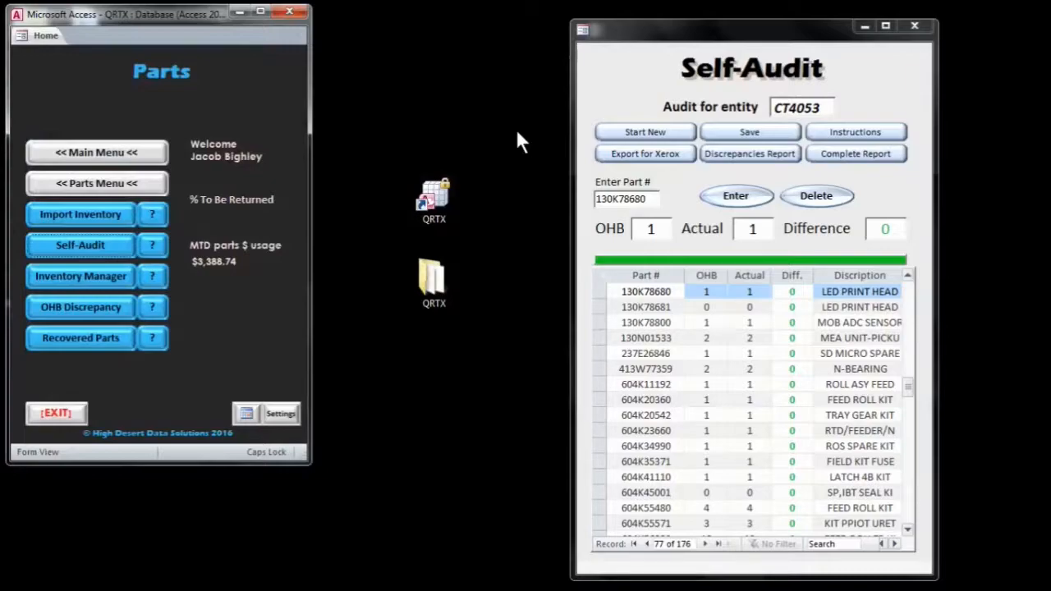
Generate the audit export report for Xerox, save it as AuditExportReport.xls in the QRTX folder, and close the report
left_click(643, 153)
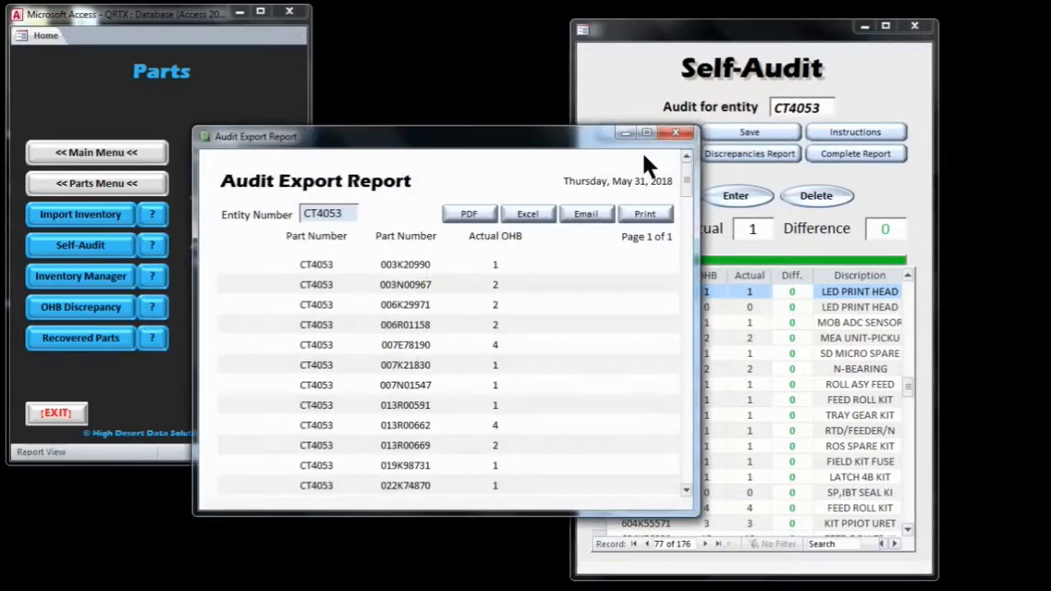
left_click_drag(470, 146, 376, 57)
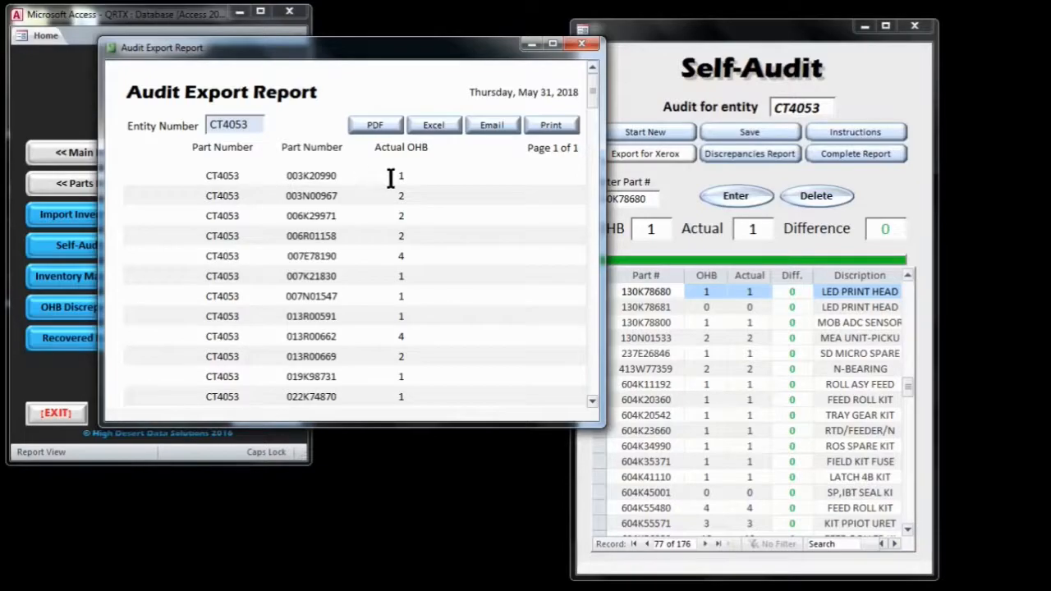
left_click(445, 129)
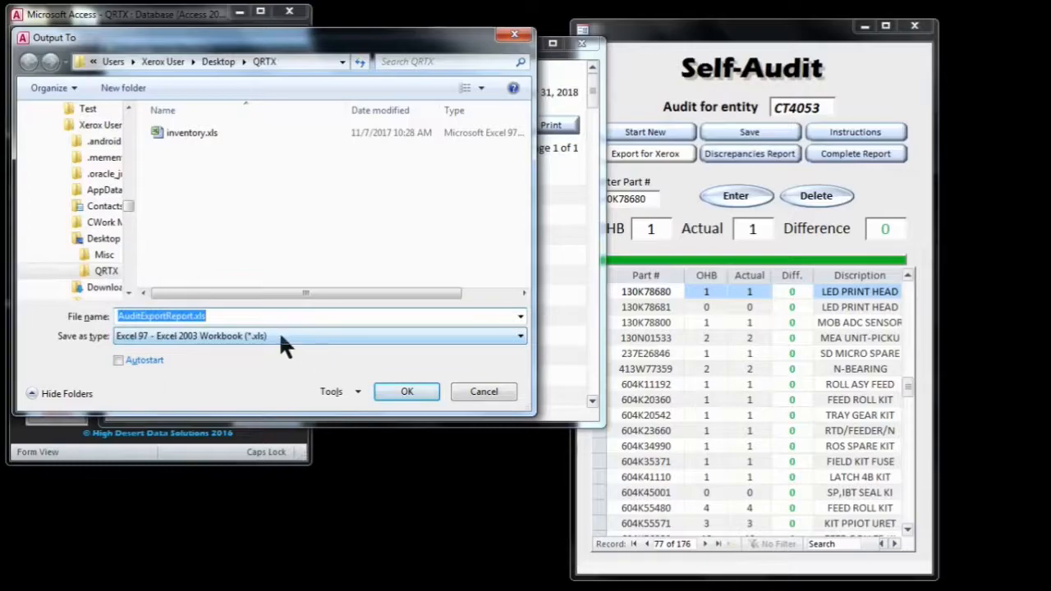
left_click(426, 390)
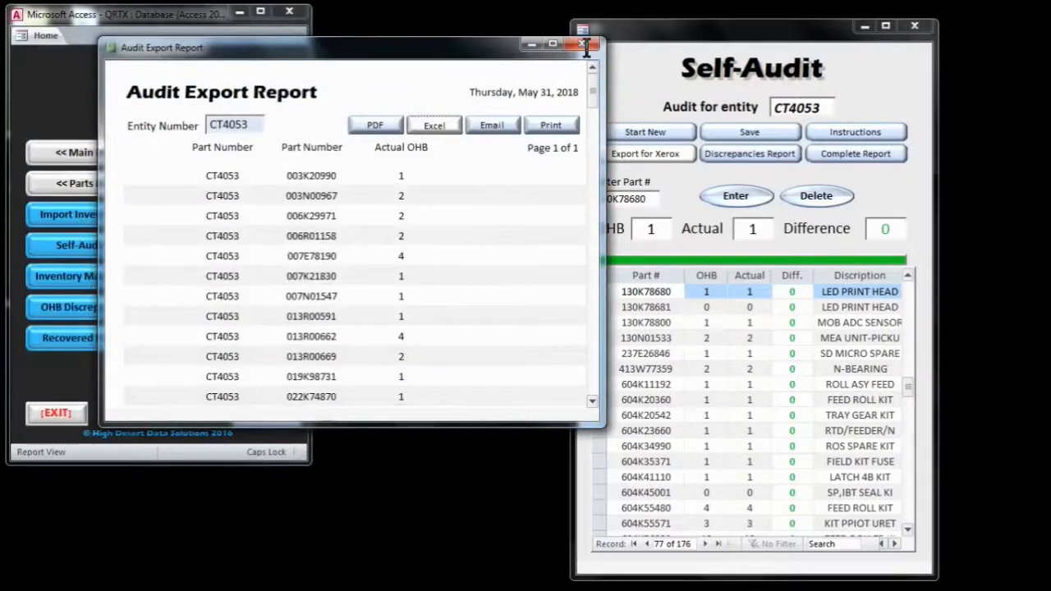
left_click(534, 129)
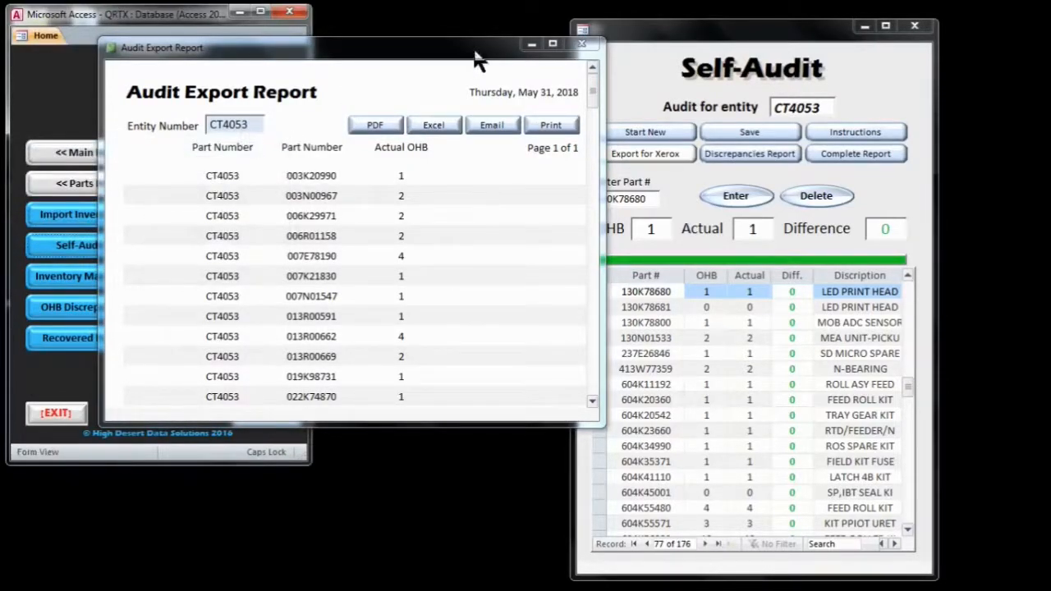
left_click(583, 42)
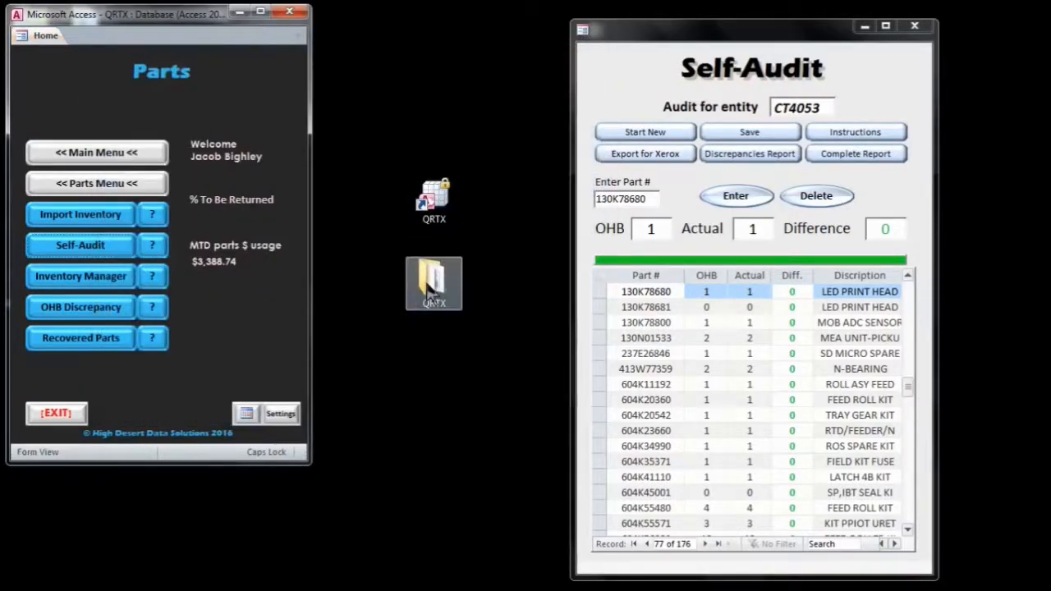
Open AuditExportReport.xls from the desktop's QRTX folder in Excel
double_click(431, 294)
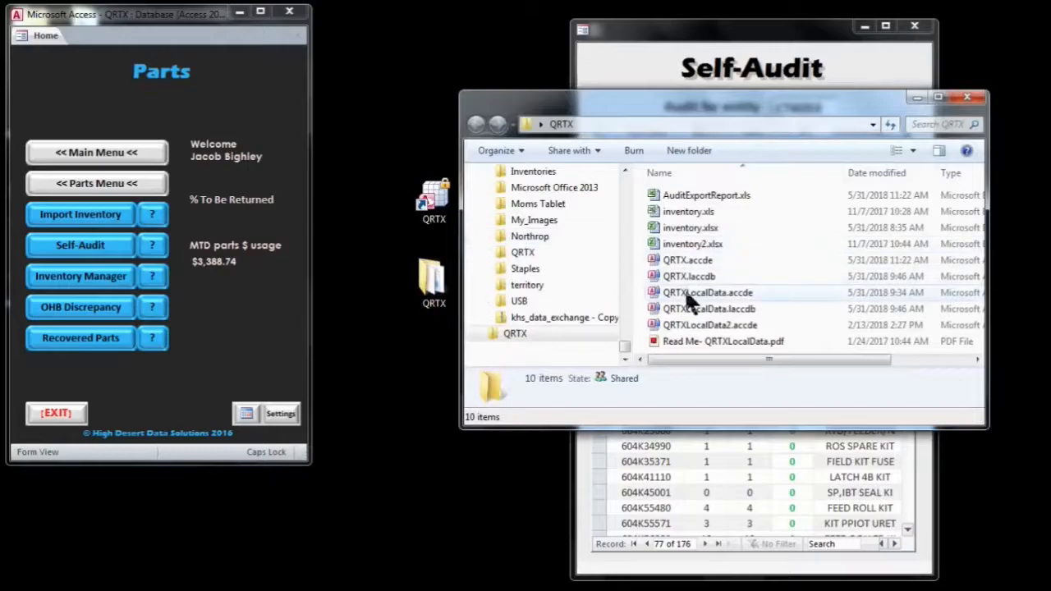
left_click(696, 195)
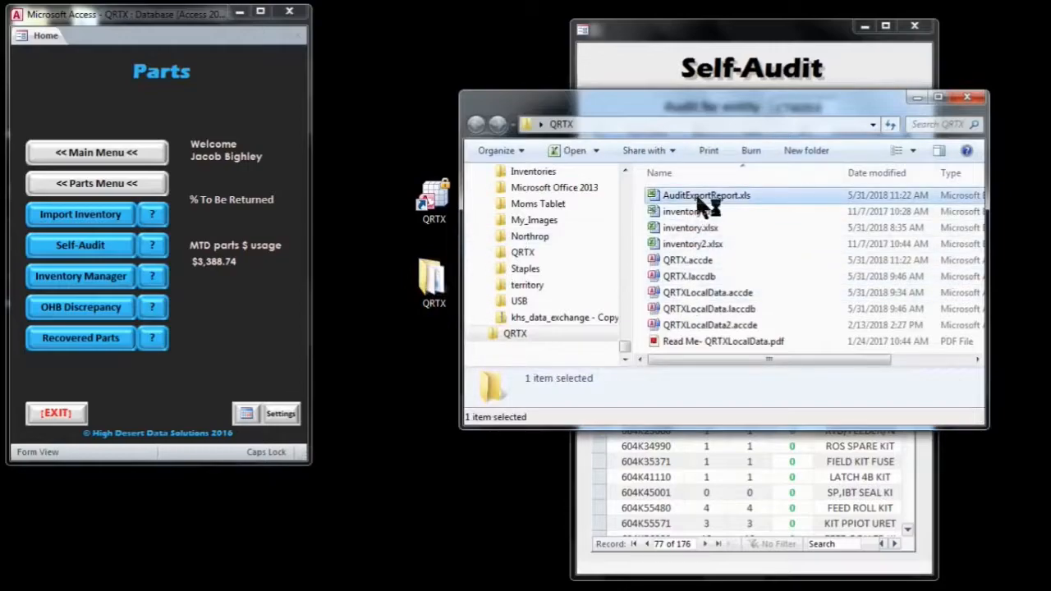
double_click(697, 197)
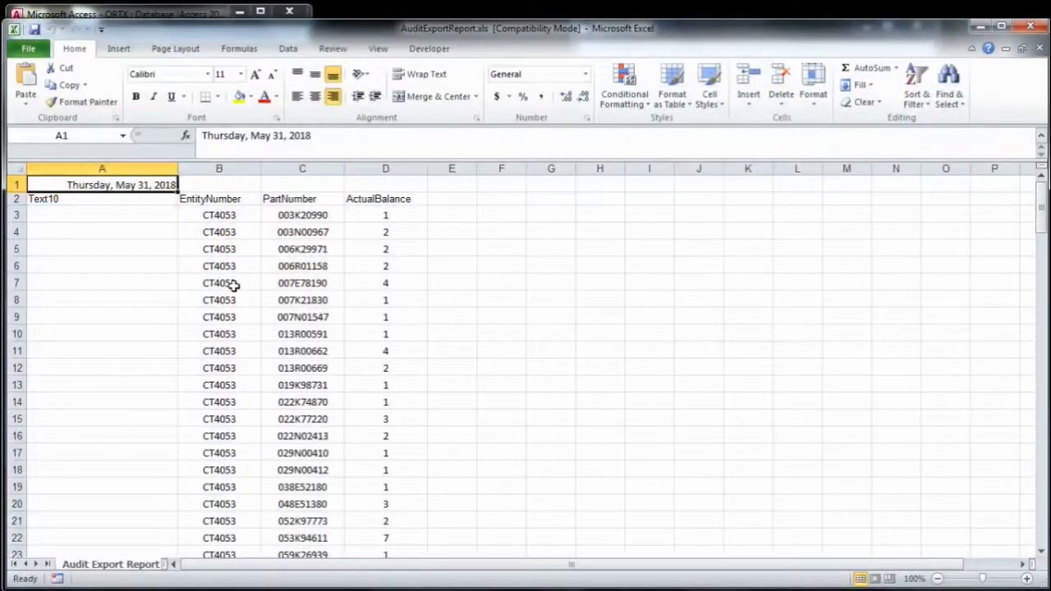
Copy the EntityNumber, PartNumber and ActualBalance data from B3 to D153 in AuditExportReport.xls, leaving out the headers
left_click(215, 214)
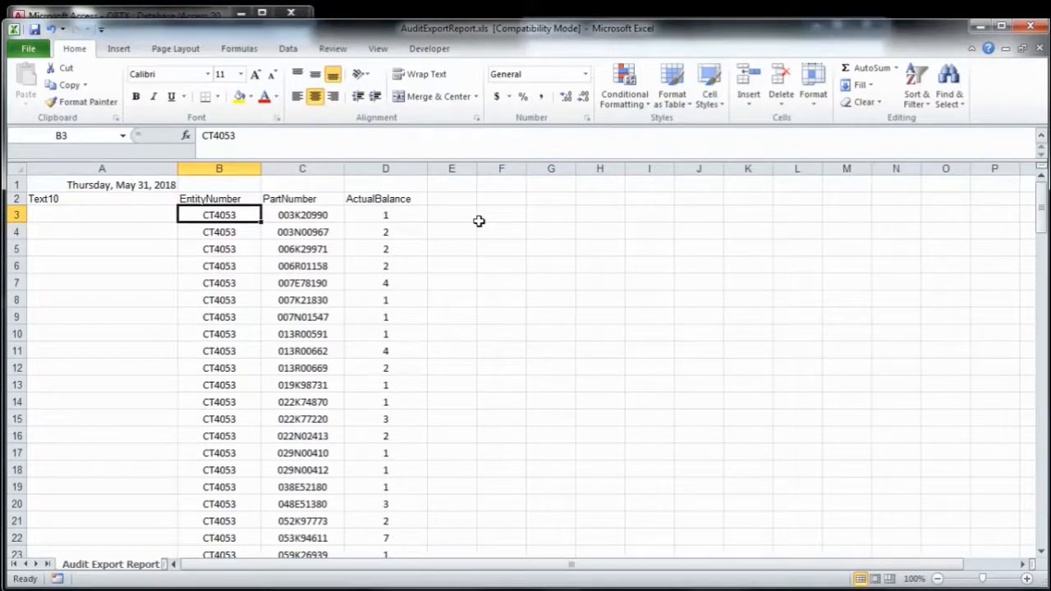
key("shift+Right")
key("shift+Right")
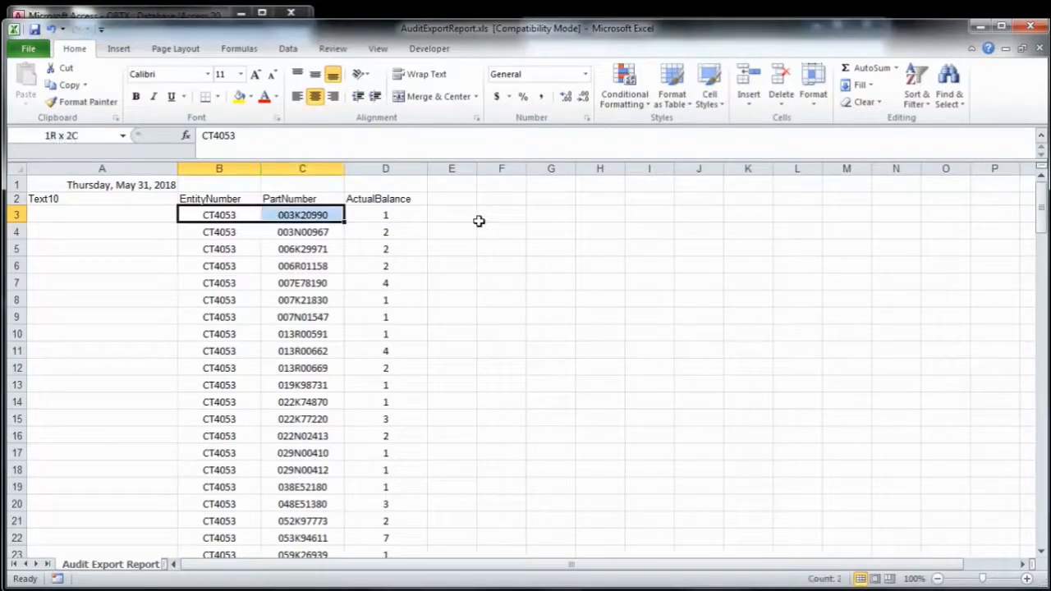
key("ctrl+shift+Down")
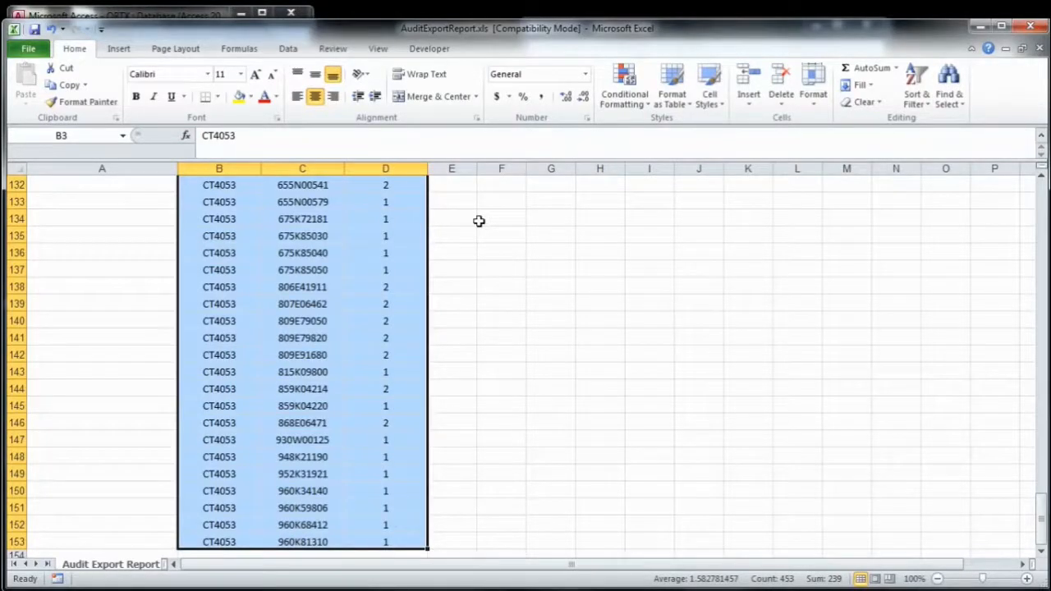
key("ctrl+c")
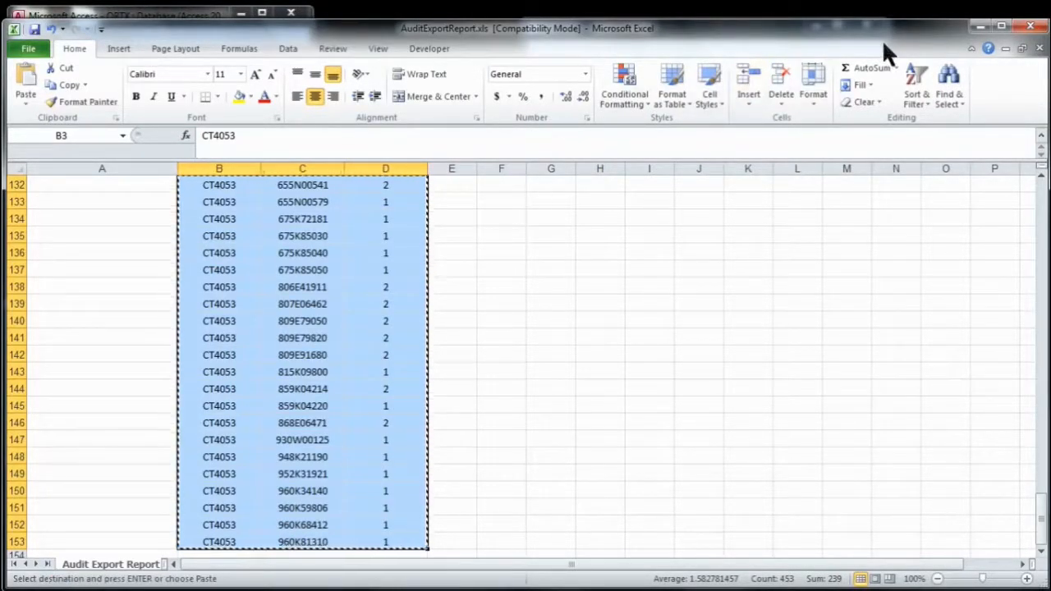
Open the Xerox_Service_Partner_Audit_Count_Sheet template from the QRTX folder and paste the copied rows into its Current Request sheet from A2
left_click(981, 26)
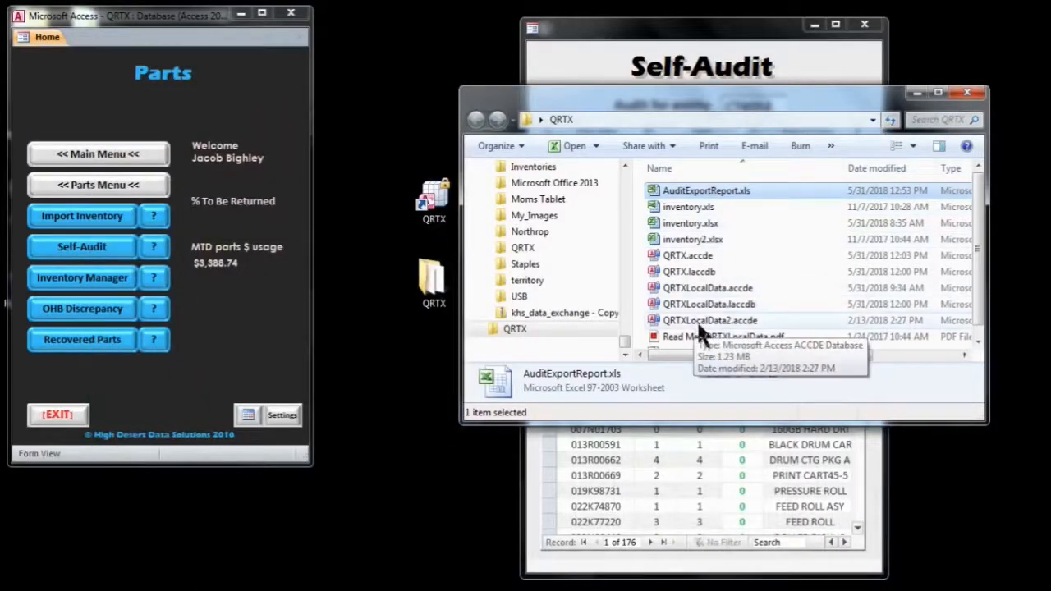
scroll(701, 320, "down", 1)
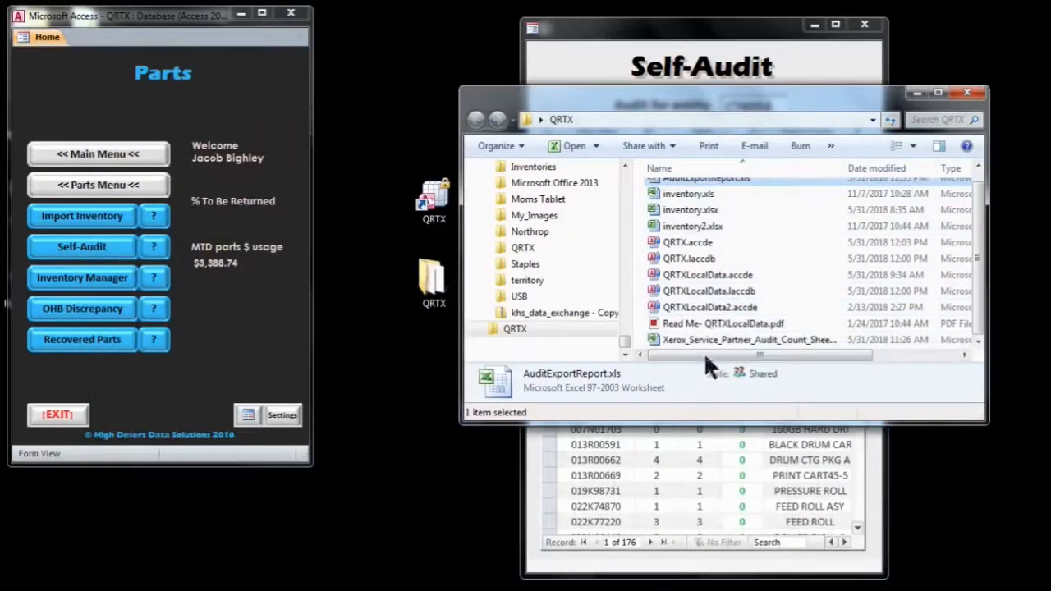
left_click(702, 340)
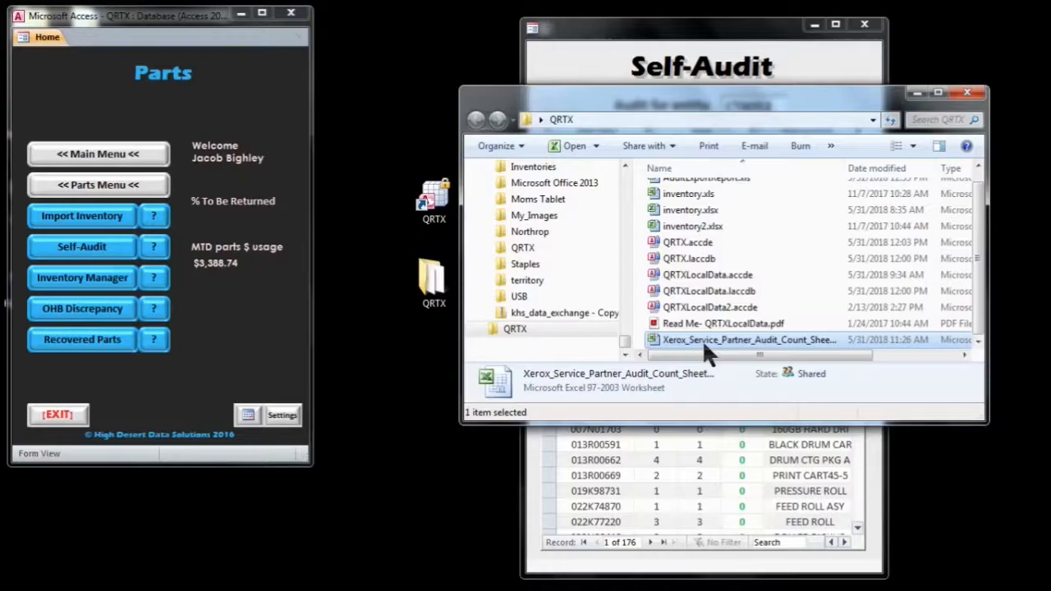
double_click(702, 340)
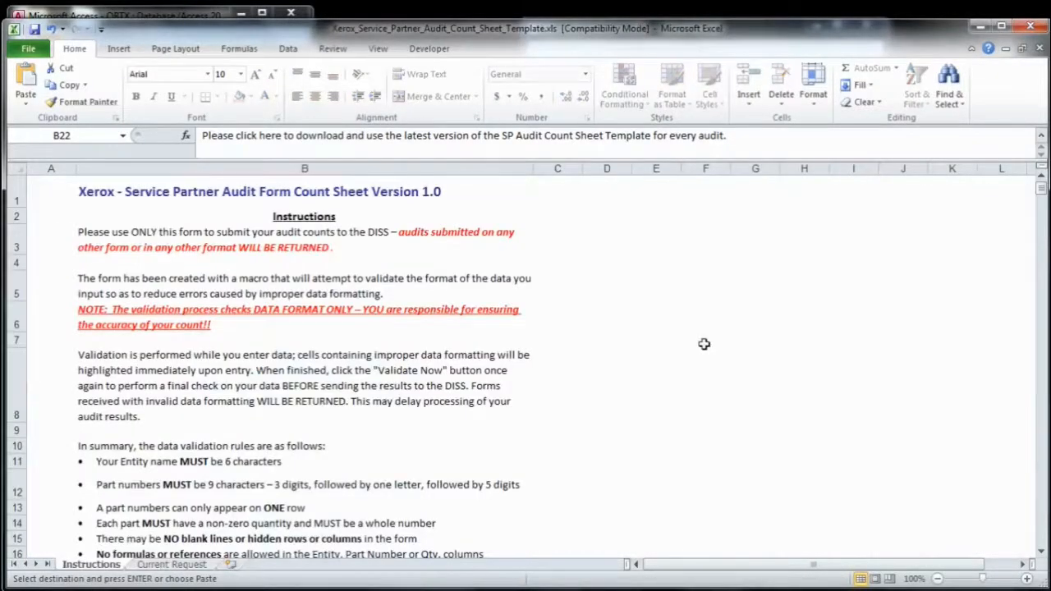
left_click(185, 569)
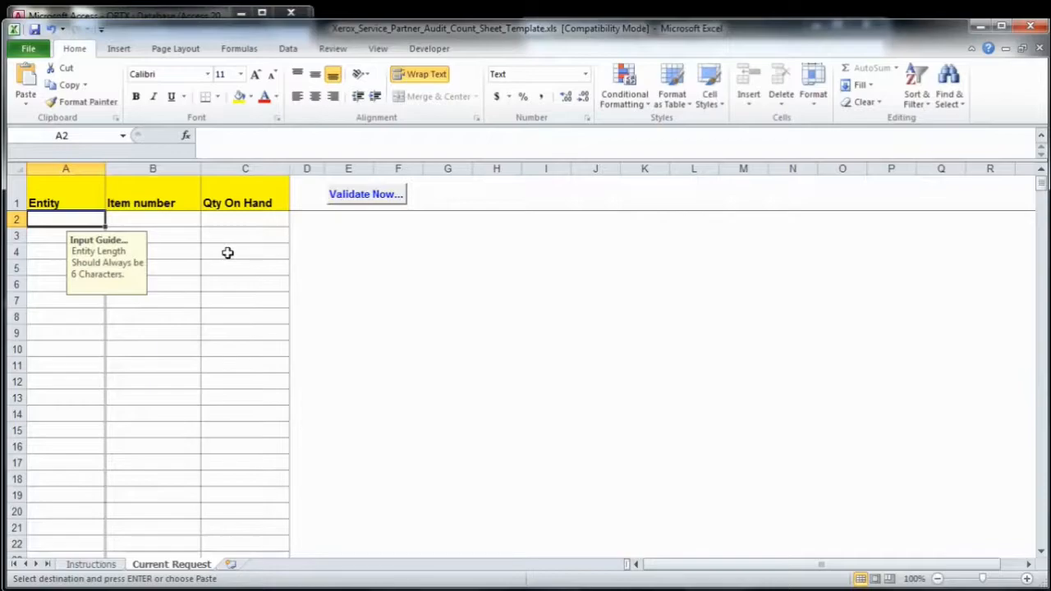
key("ctrl+v")
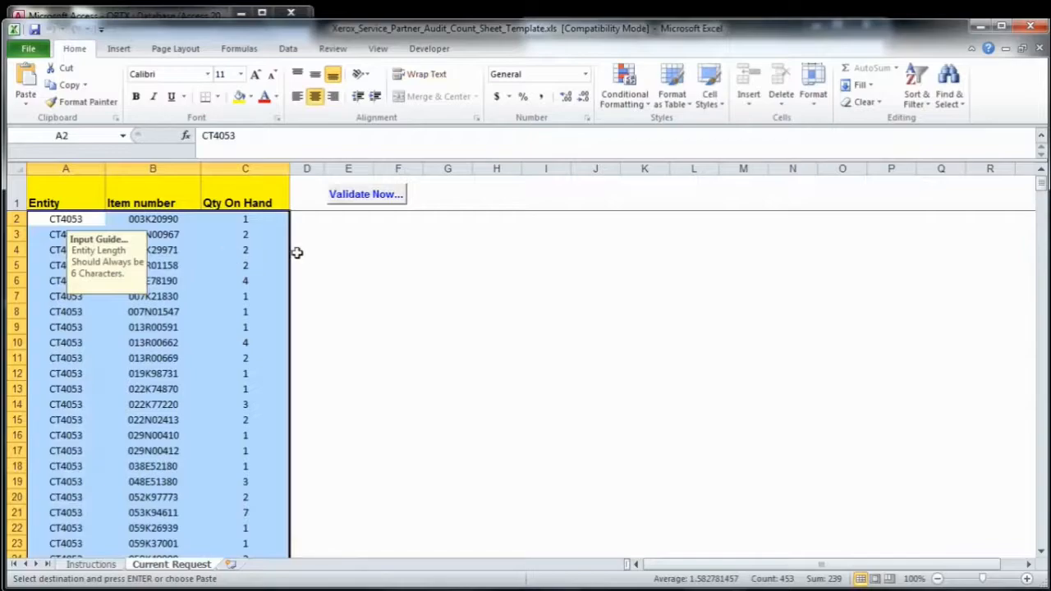
left_click(362, 197)
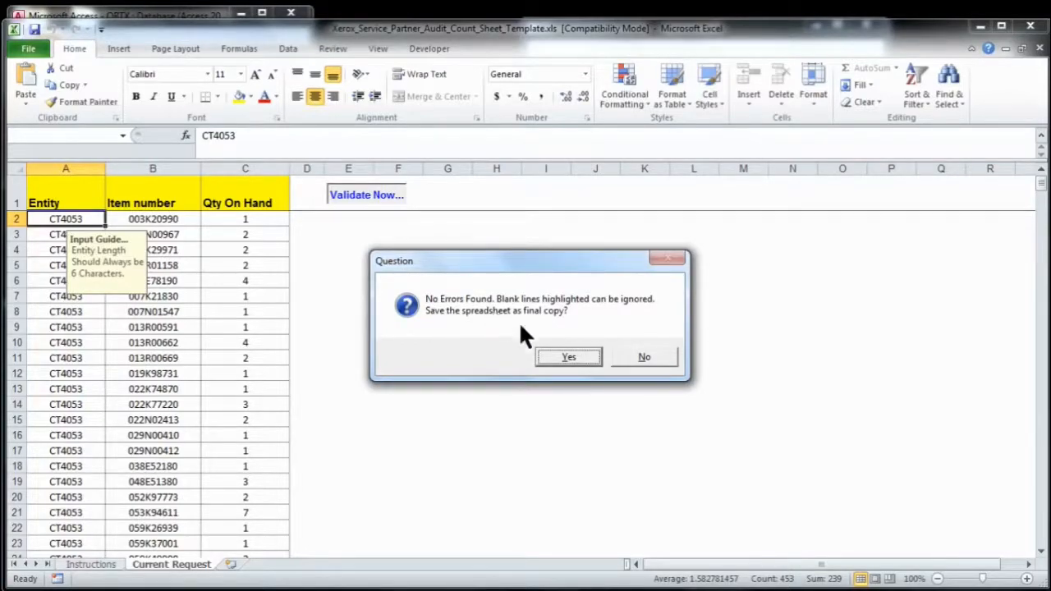
left_click(582, 355)
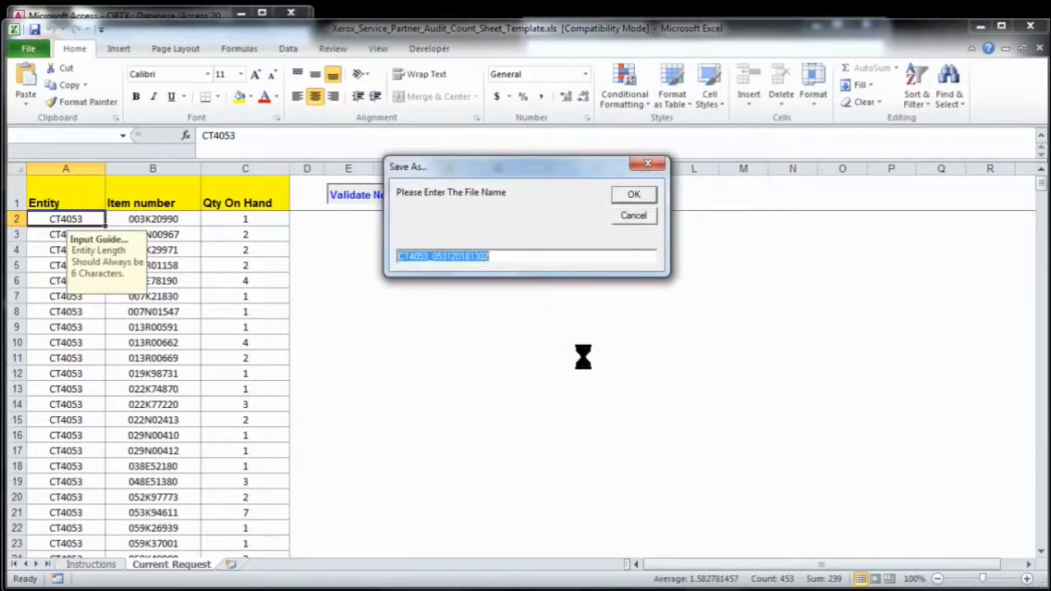
left_click(631, 197)
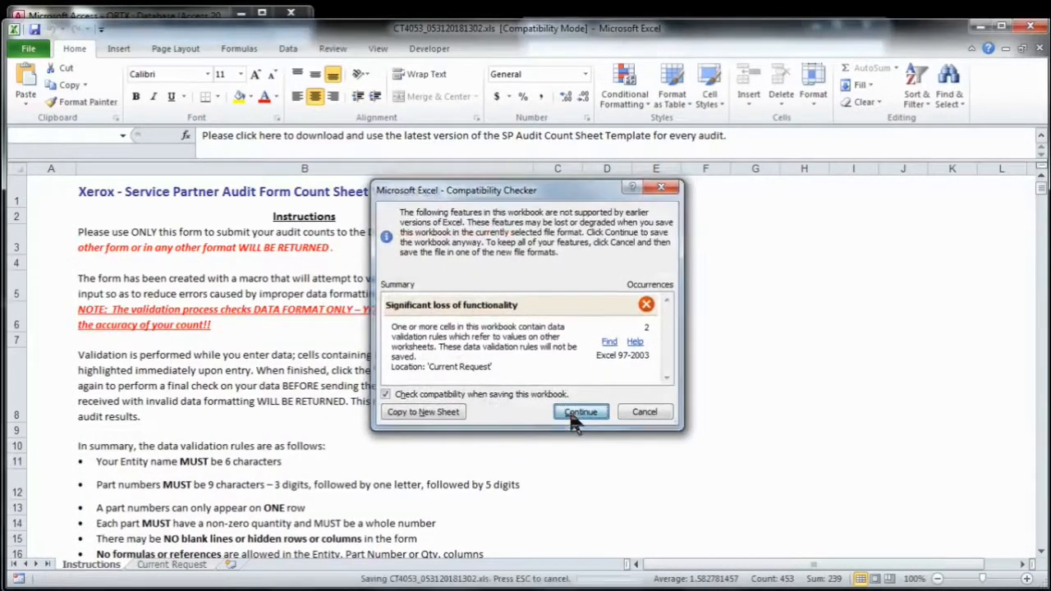
left_click(575, 419)
left_click(632, 351)
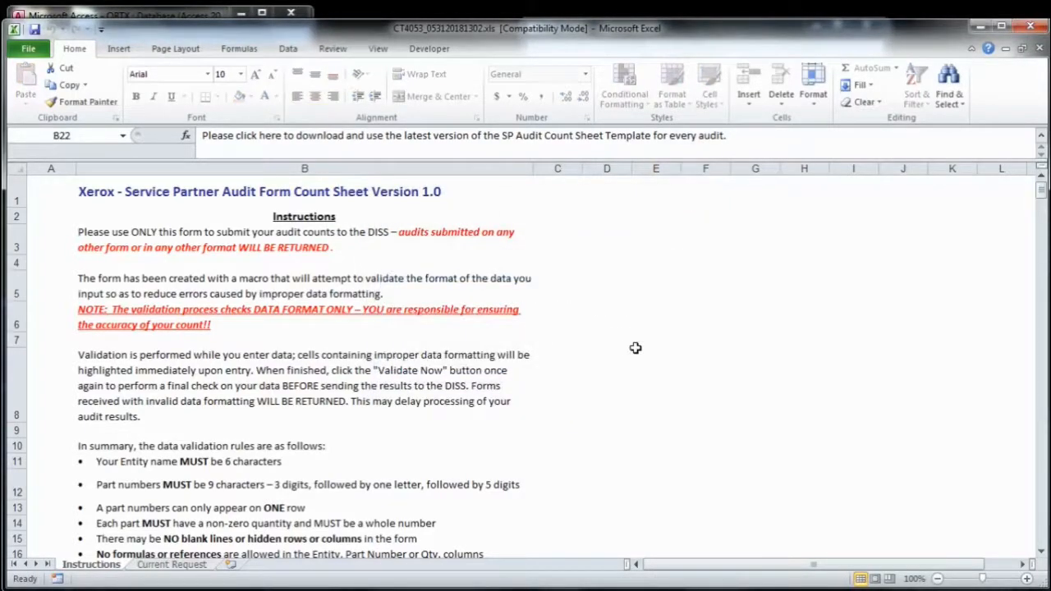
Close the final count sheet and AuditExportReport.xls, saving the changes to the export report
left_click(1036, 33)
left_click(1036, 33)
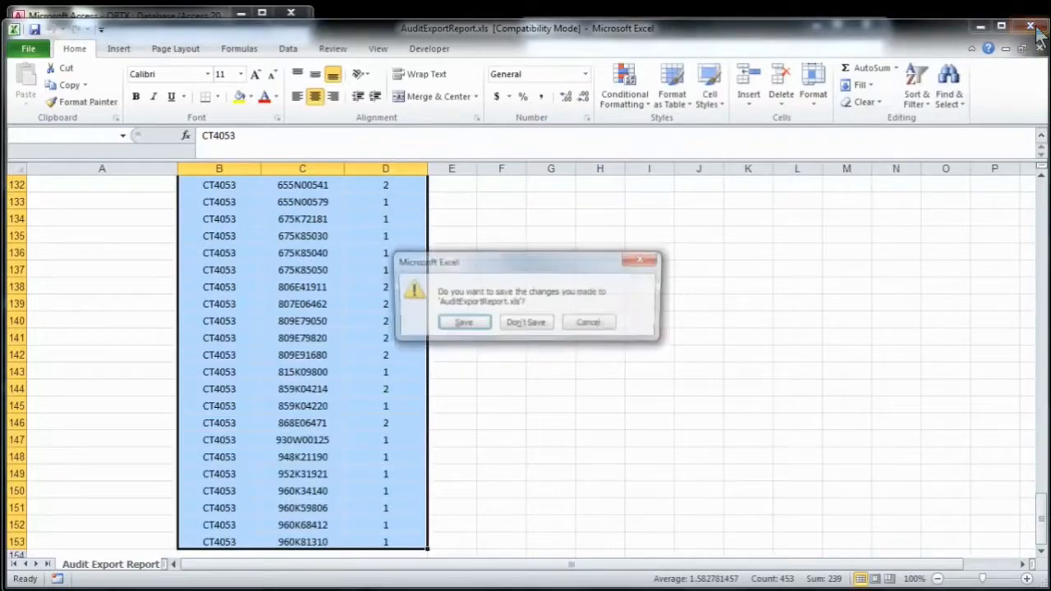
left_click(478, 328)
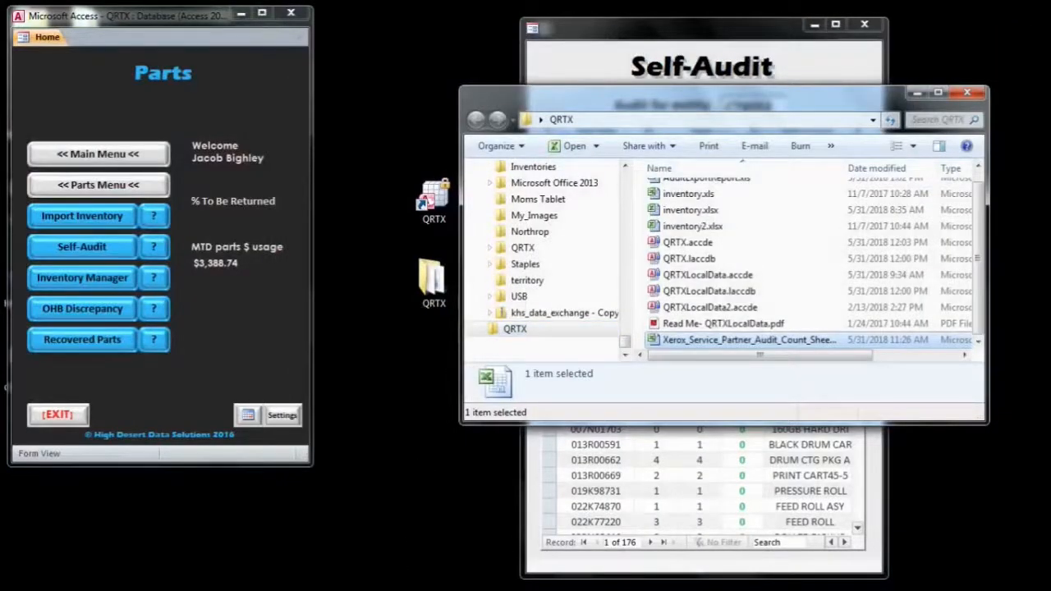
Open CT4053_053120181302.xls from the Desktop folder and check the audit rows on its Current Request sheet
mouse_move(443, 588)
left_click(706, 563)
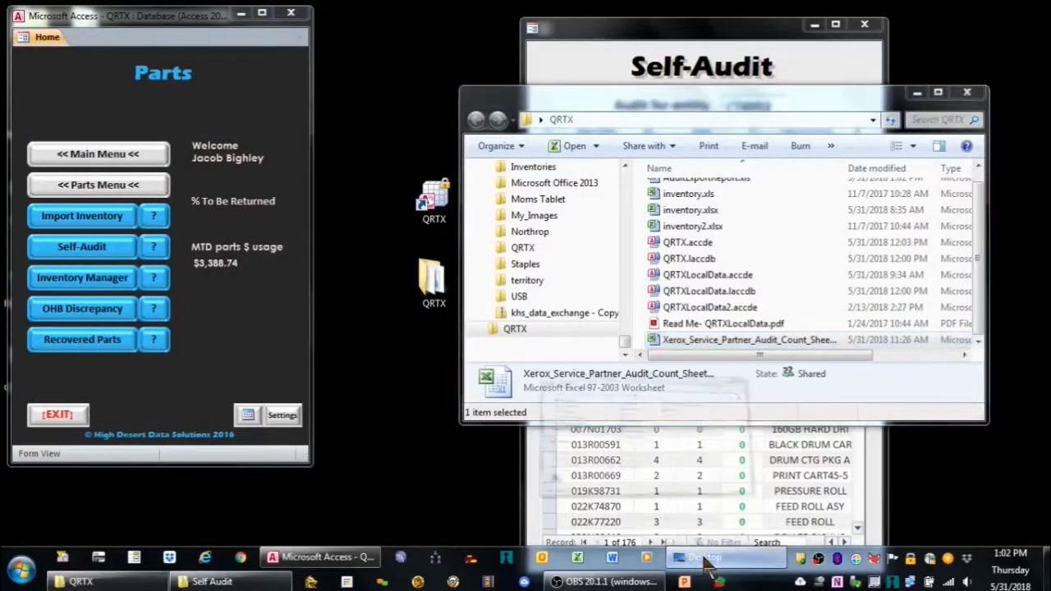
left_click(529, 134)
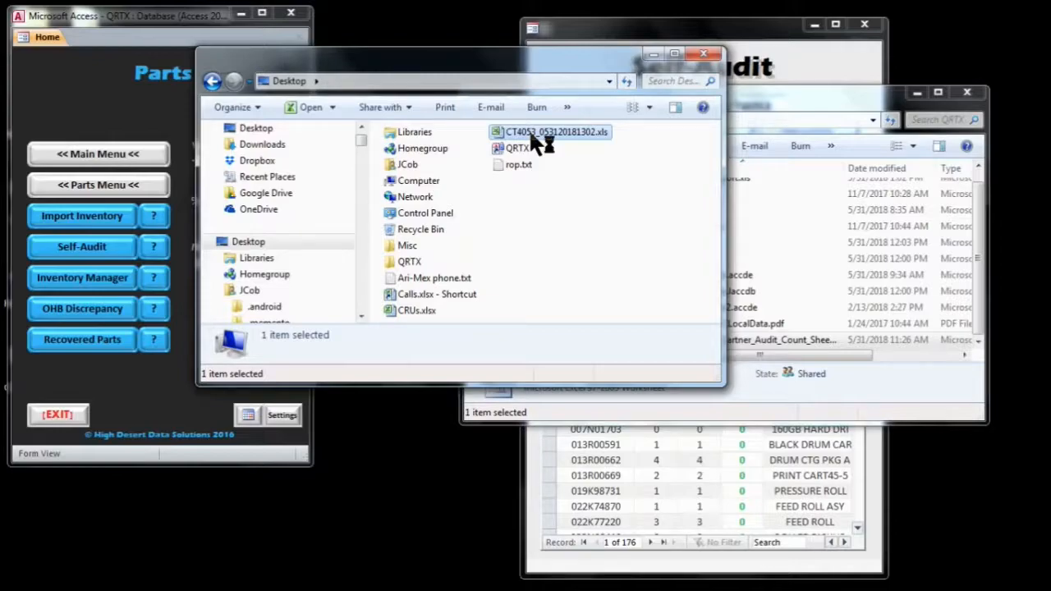
double_click(528, 131)
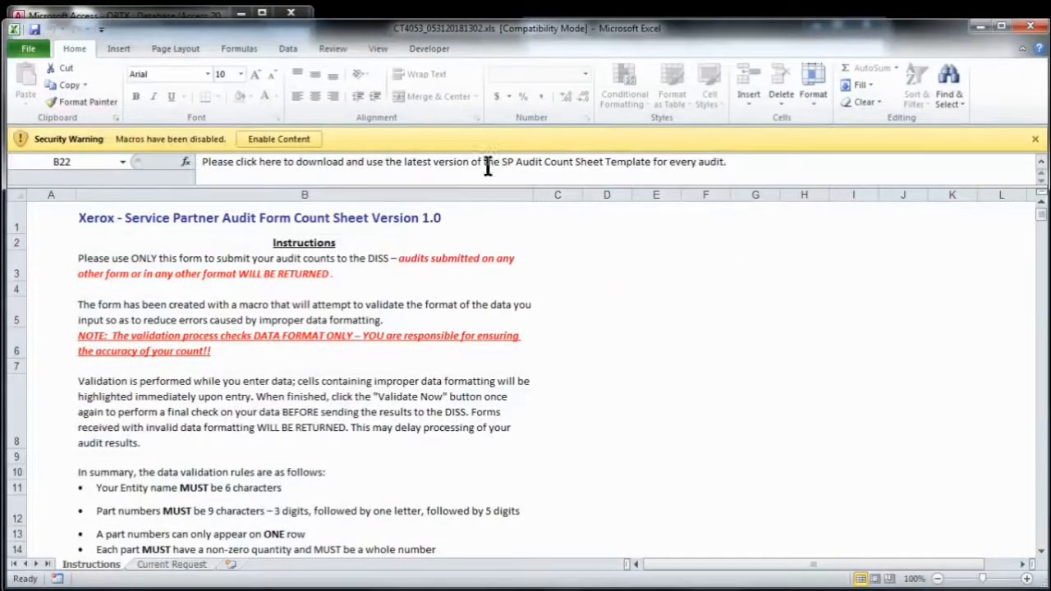
left_click(172, 564)
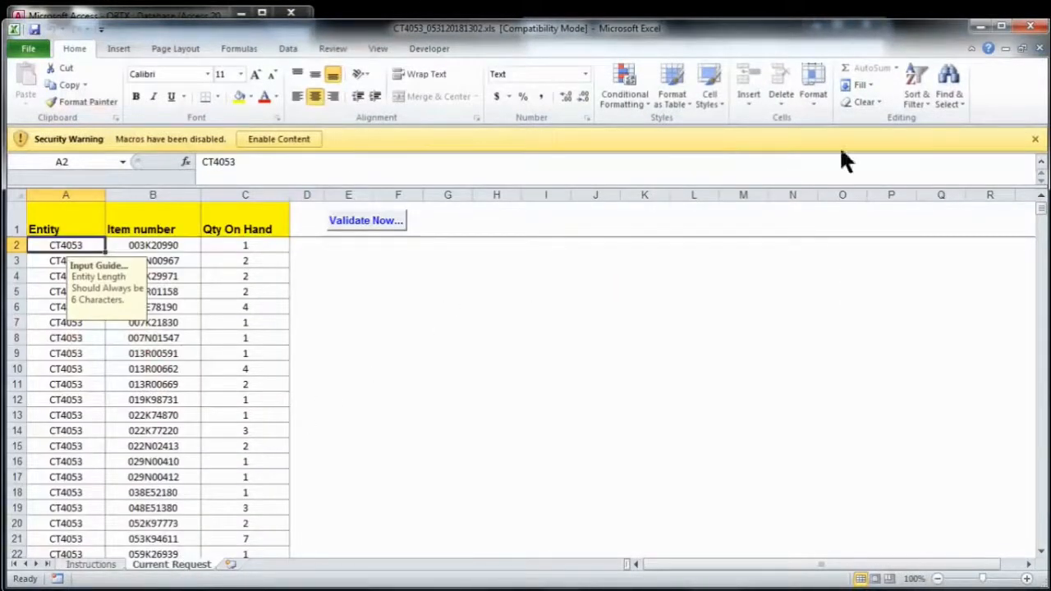
Close the final count sheet and the Desktop and QRTX folder windows to return to the Self-Audit form
left_click(1030, 33)
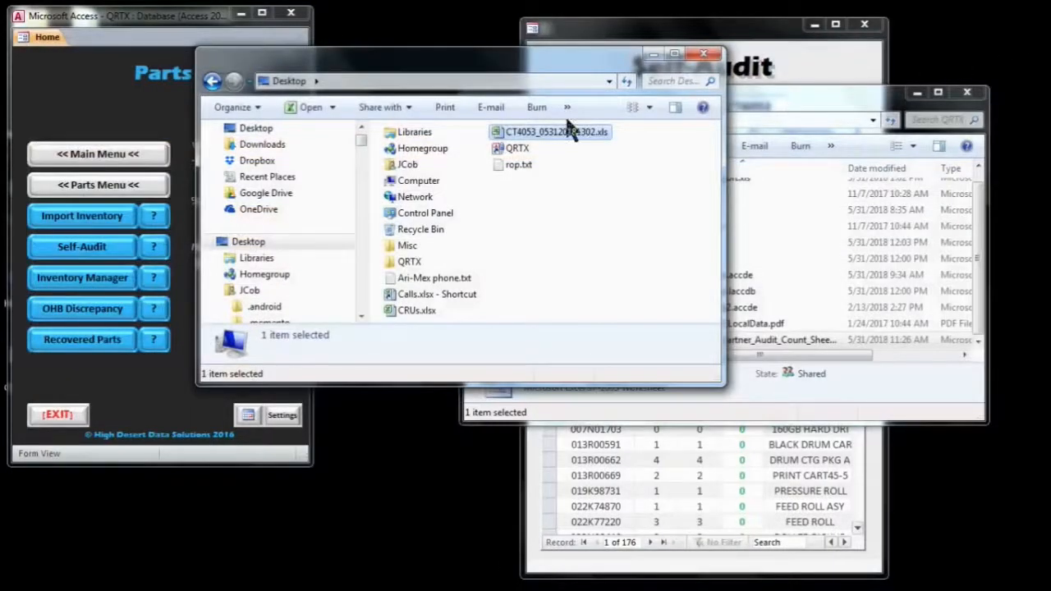
left_click(703, 54)
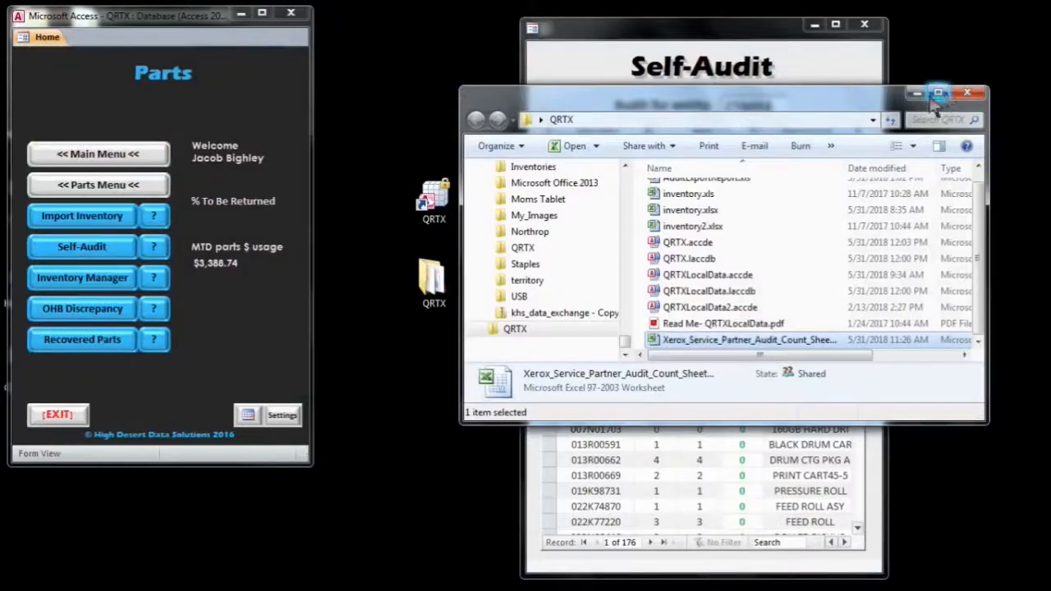
left_click(964, 92)
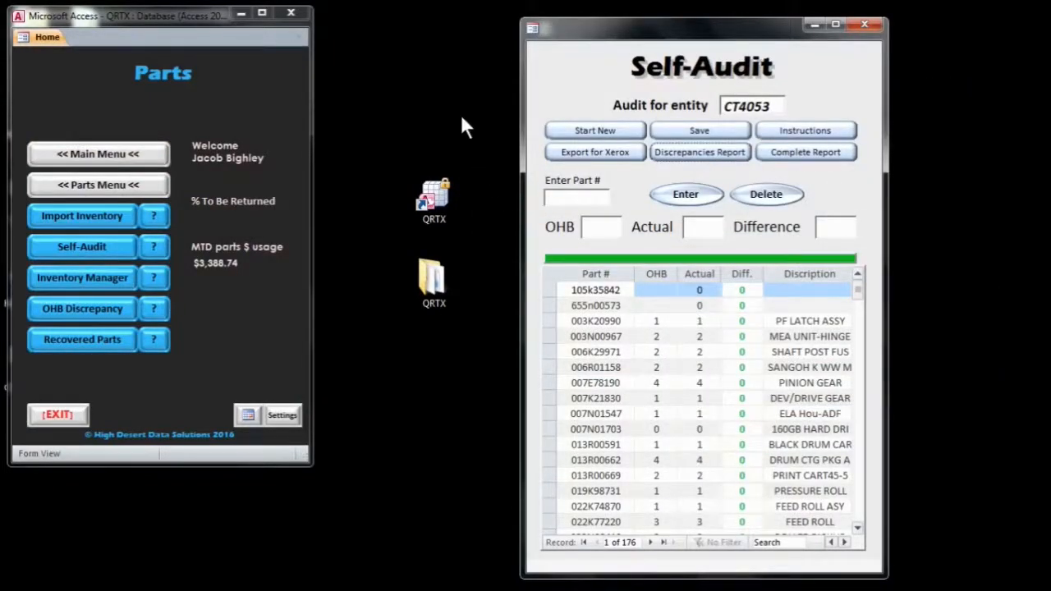